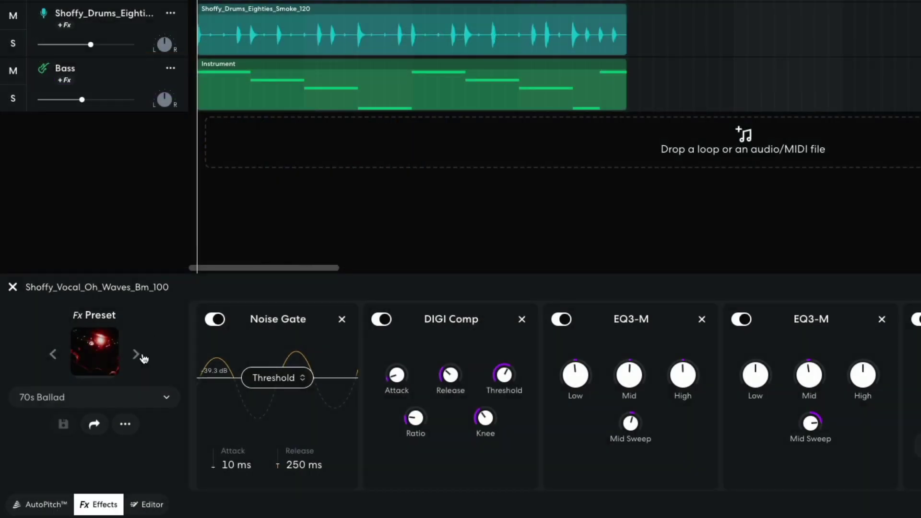
Apply the Large Studio Reverb FX preset to the drums track.
{"action": "left_click", "coordinate": [254, 354]}
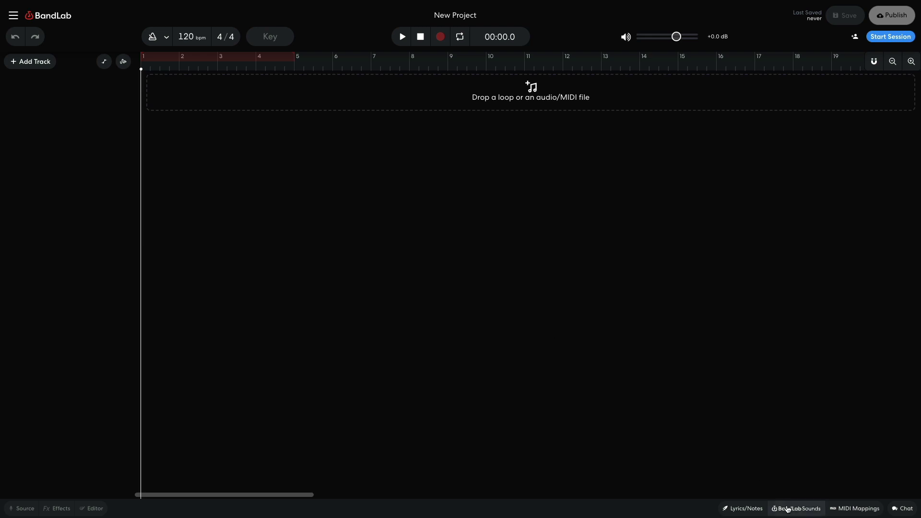
Filter BandLab Sounds loops to Voice and add Shoffy_Vocal_Oh_Waves_Bm_100 as a new track.
{"action": "left_click", "coordinate": [787, 509]}
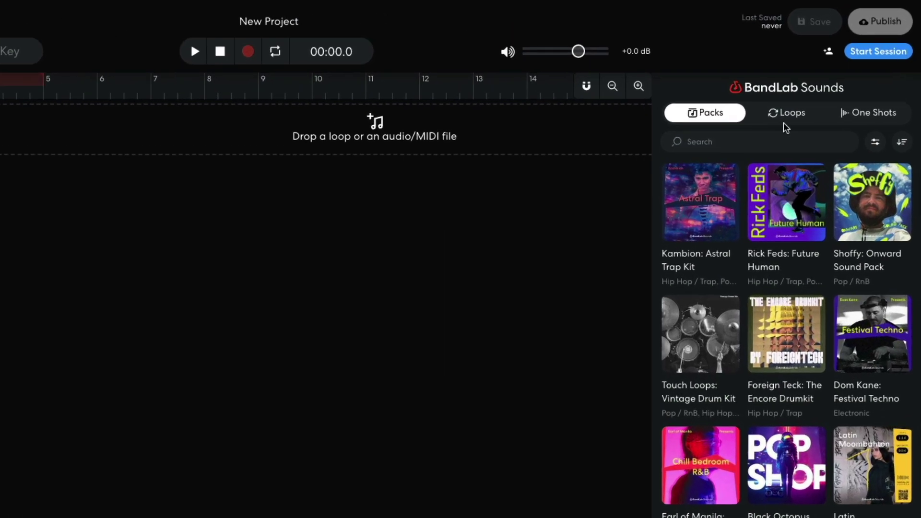
{"action": "left_click", "coordinate": [783, 117]}
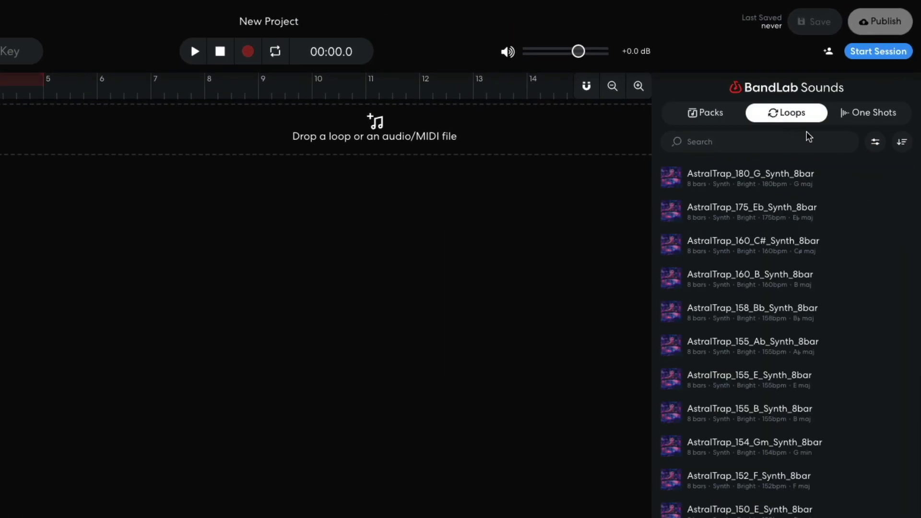
{"action": "left_click", "coordinate": [871, 149]}
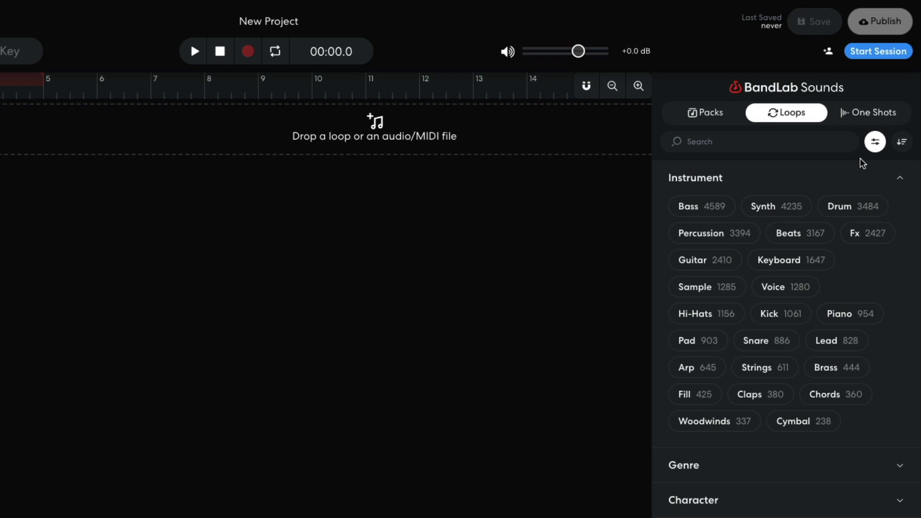
{"action": "left_click", "coordinate": [796, 286]}
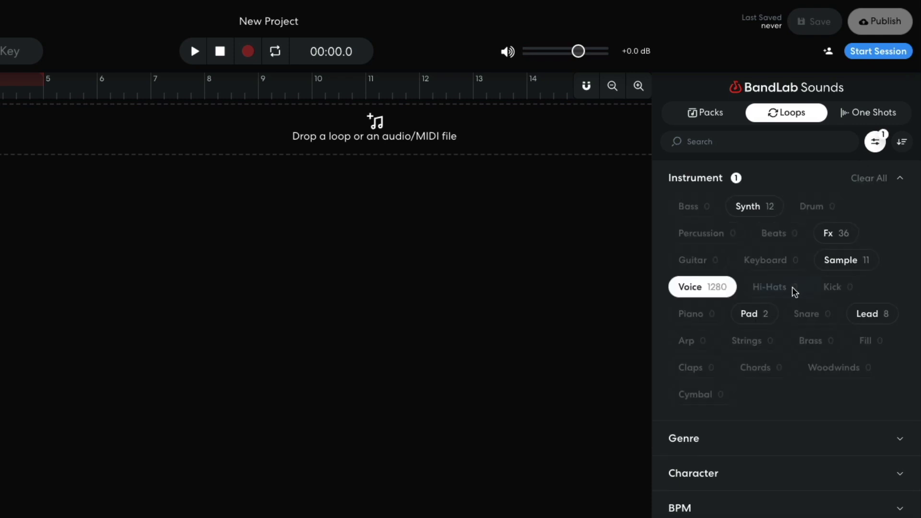
{"action": "left_click", "coordinate": [879, 64]}
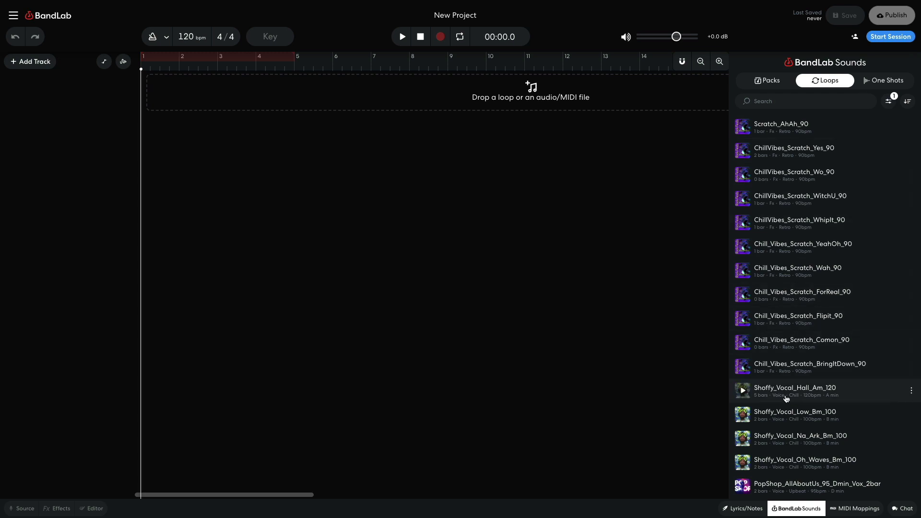
{"action": "left_click_drag", "start_coordinate": [726, 442], "coordinate": [164, 95]}
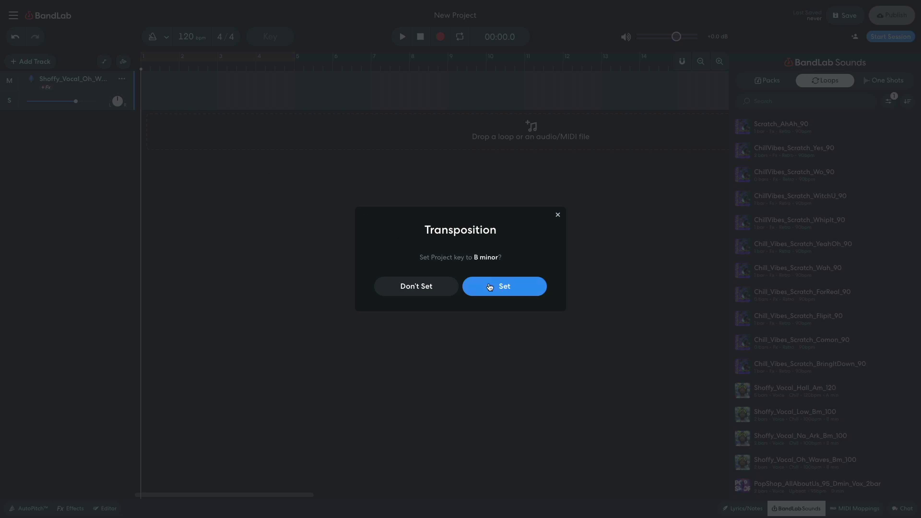
Set the key to B minor, move the vocal clip to bar 1, lower it to -10.5 dB, and play.
{"action": "left_click", "coordinate": [490, 287]}
{"action": "left_click_drag", "start_coordinate": [184, 94], "coordinate": [166, 95]}
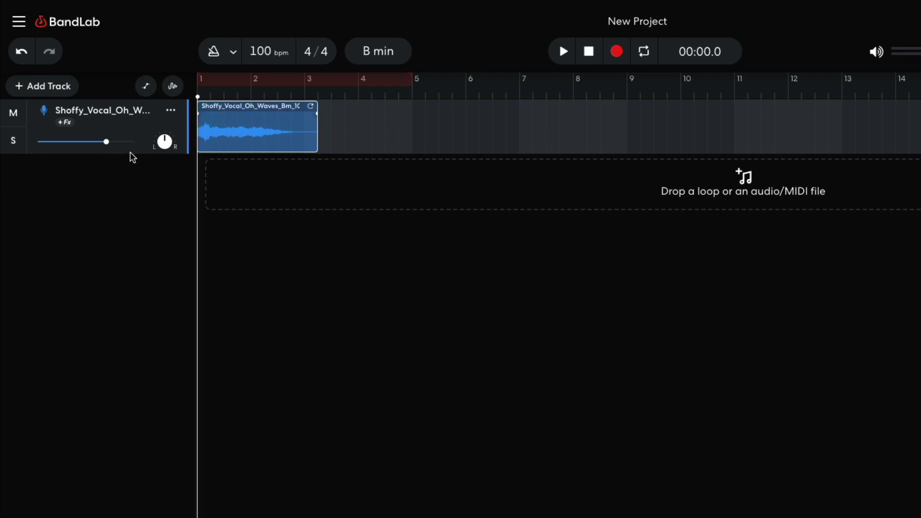
{"action": "left_click_drag", "start_coordinate": [105, 141], "coordinate": [73, 142]}
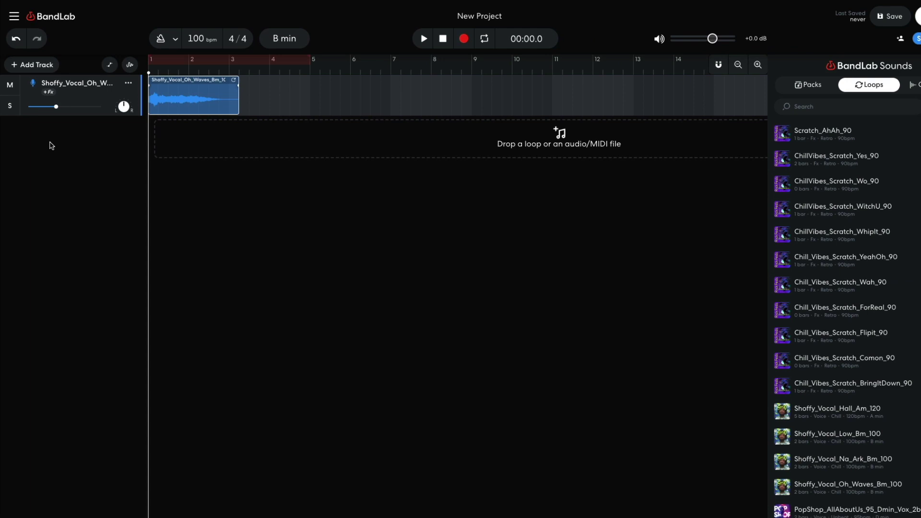
{"action": "key", "text": "space"}
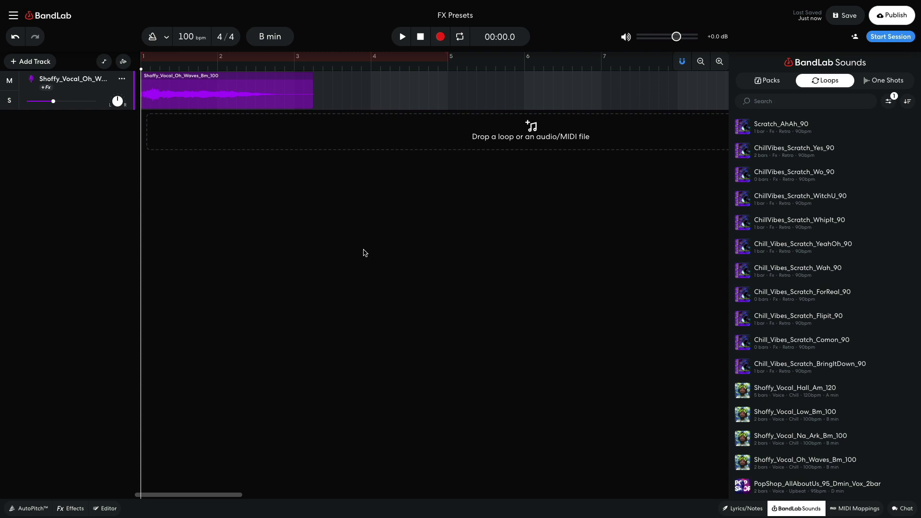
From the vocal loop's pack, filter to Guitar and add Shoffy_Guitar_F#m_Haze_80 as a new track.
{"action": "mouse_move", "coordinate": [915, 465]}
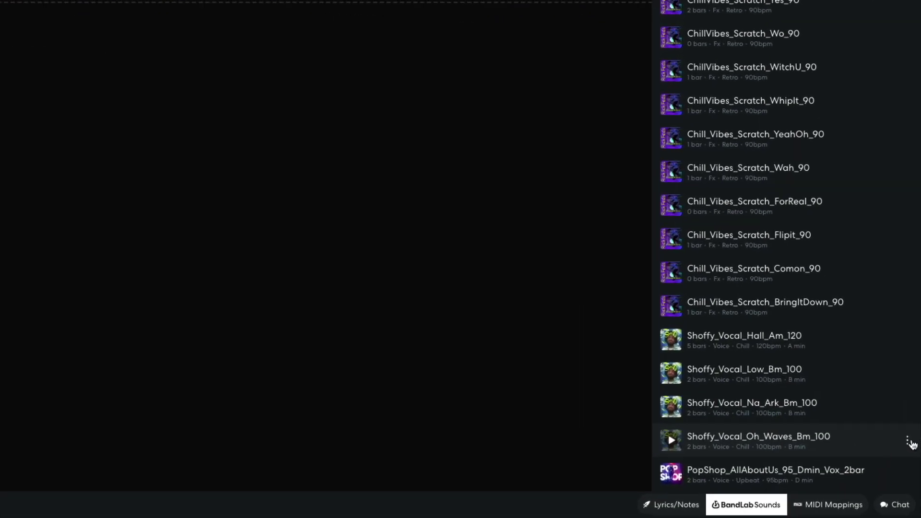
{"action": "left_click", "coordinate": [911, 441]}
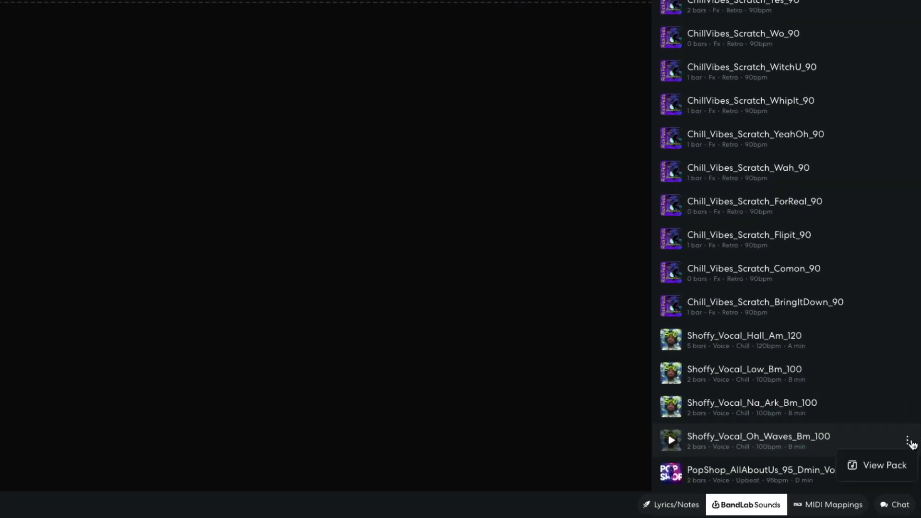
{"action": "left_click", "coordinate": [887, 465]}
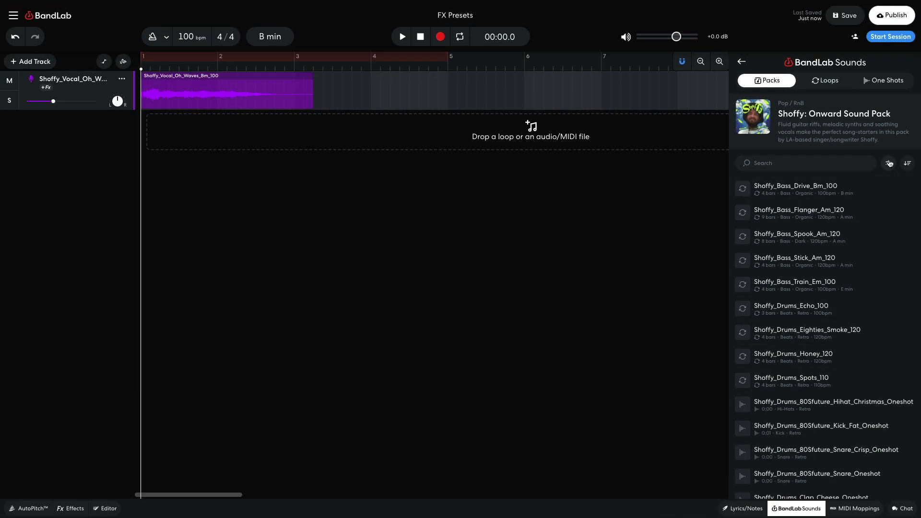
{"action": "left_click", "coordinate": [889, 163]}
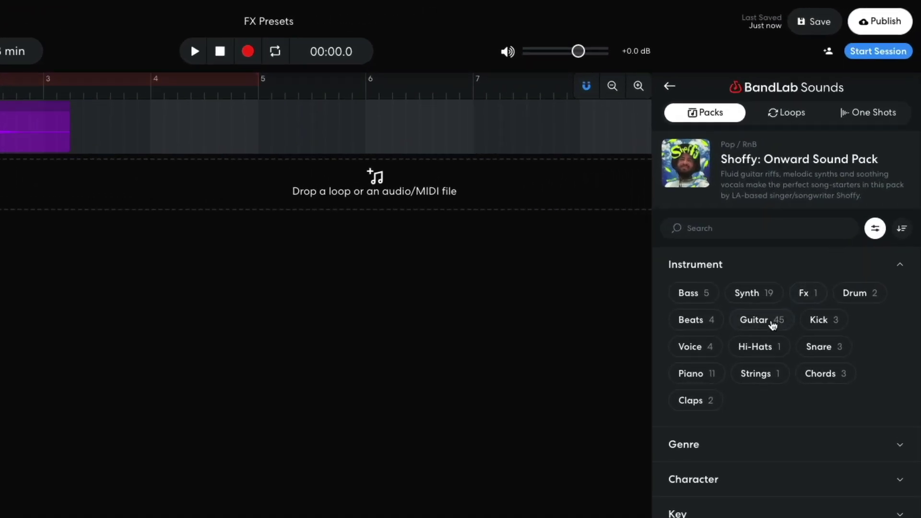
{"action": "left_click", "coordinate": [771, 322]}
{"action": "left_click", "coordinate": [789, 197]}
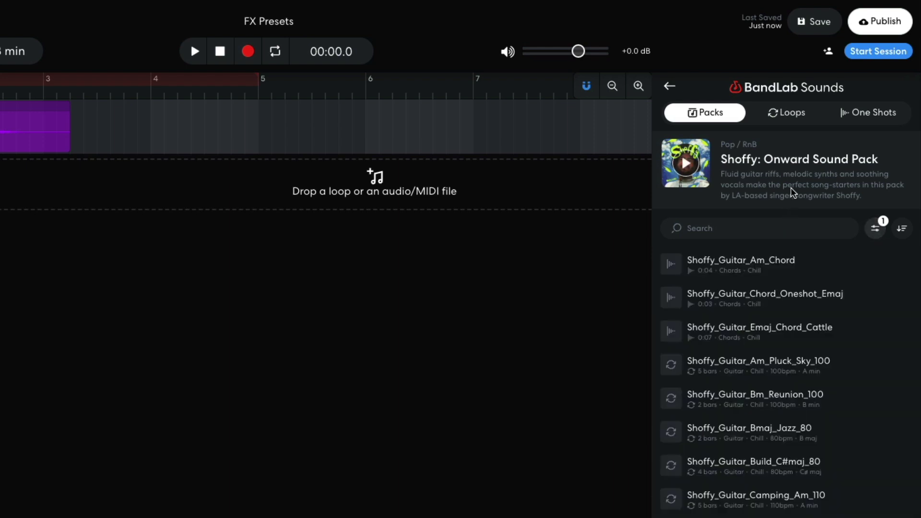
{"action": "scroll", "coordinate": [802, 294], "scroll_direction": "down", "scroll_amount": 6}
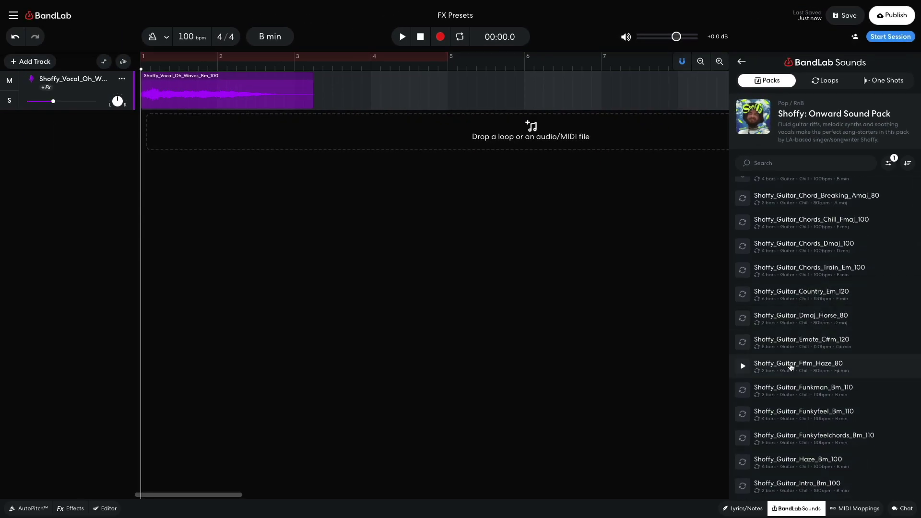
{"action": "left_click_drag", "start_coordinate": [791, 367], "coordinate": [163, 136]}
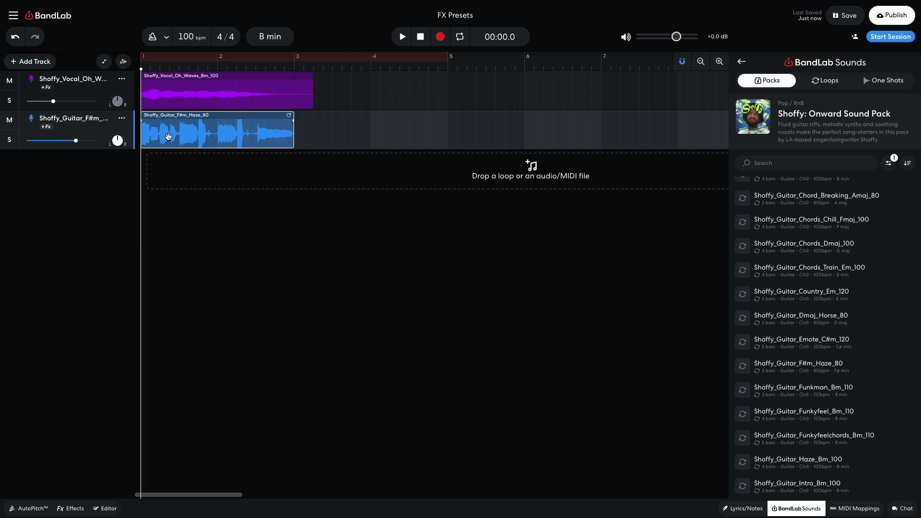
Copy the guitar clip to bar 3, lower the track to about -14.1 dB, and play.
{"action": "left_click_drag", "start_coordinate": [168, 137], "coordinate": [321, 140]}
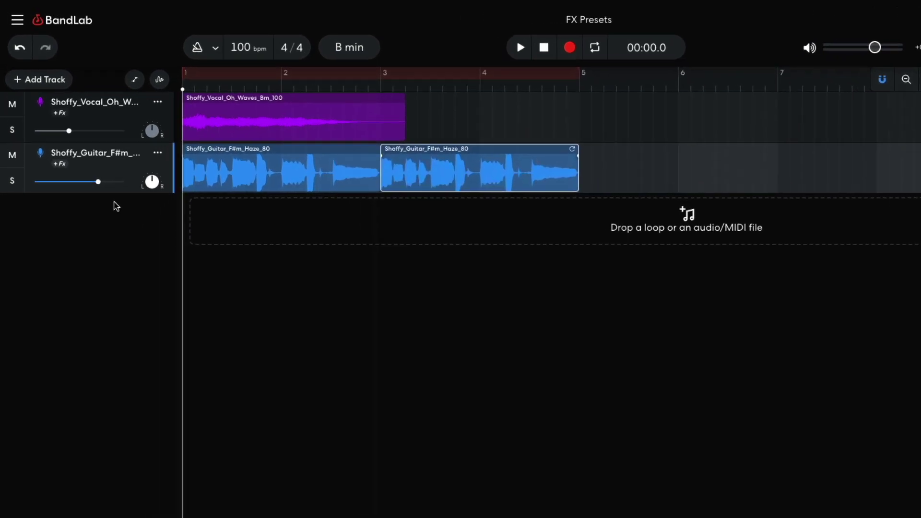
{"action": "left_click_drag", "start_coordinate": [76, 141], "coordinate": [61, 140]}
{"action": "left_click_drag", "start_coordinate": [86, 196], "coordinate": [71, 197]}
{"action": "key", "text": "space"}
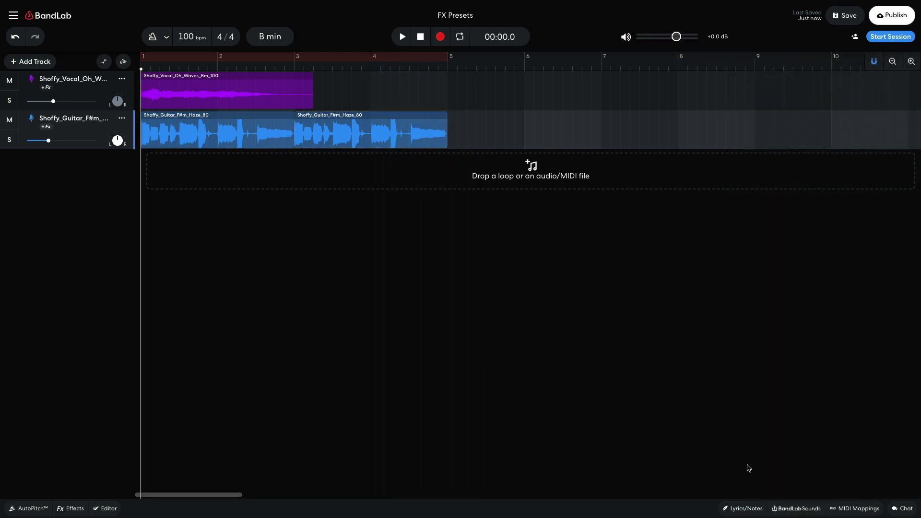
Switch the pack filter from Guitar to Beats and add Shoffy_Drums_Eighties_Smoke_120 to the project.
{"action": "left_click", "coordinate": [788, 509]}
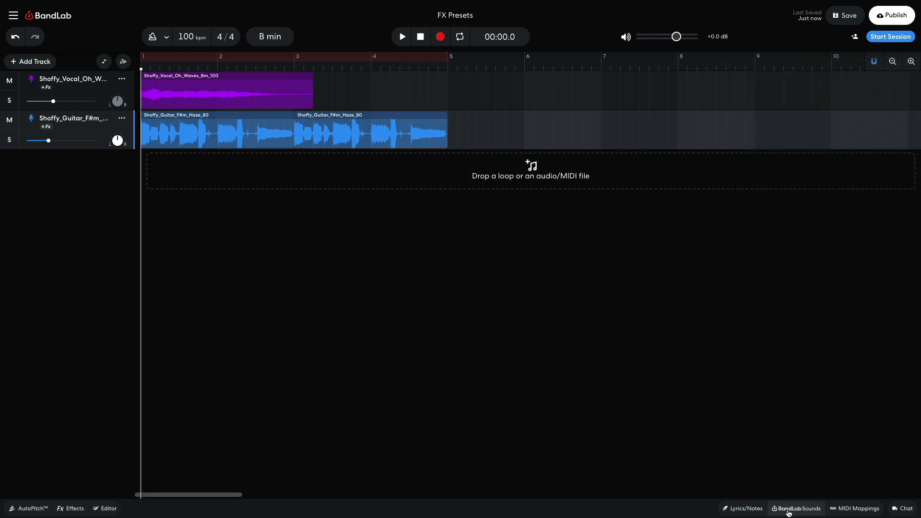
{"action": "left_click", "coordinate": [886, 165]}
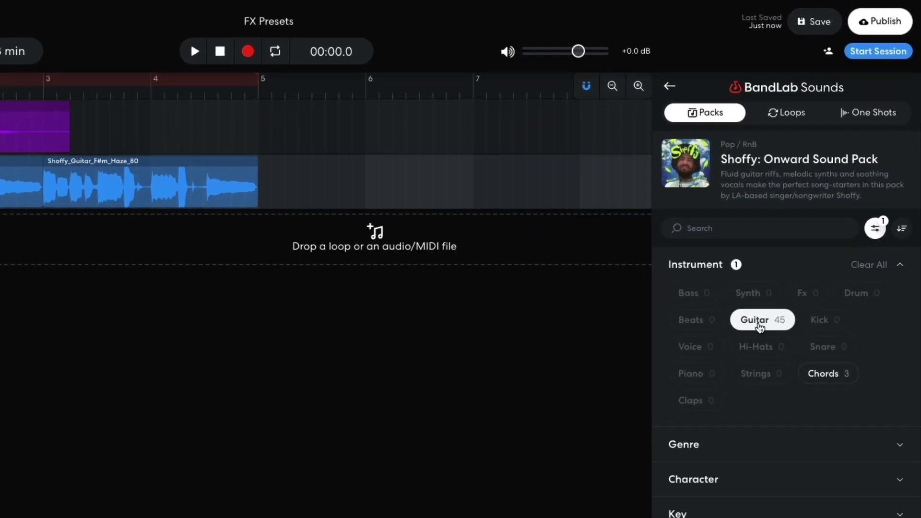
{"action": "left_click", "coordinate": [760, 326]}
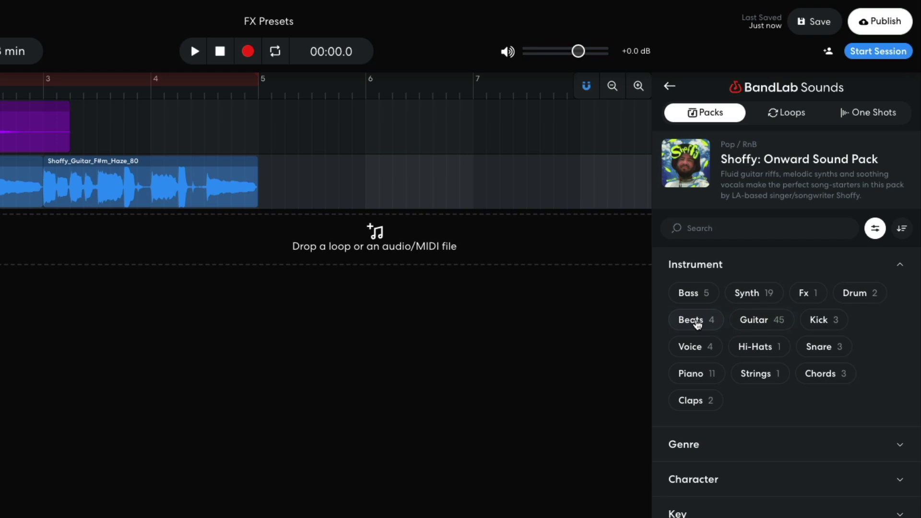
{"action": "left_click", "coordinate": [692, 320]}
{"action": "left_click", "coordinate": [691, 517]}
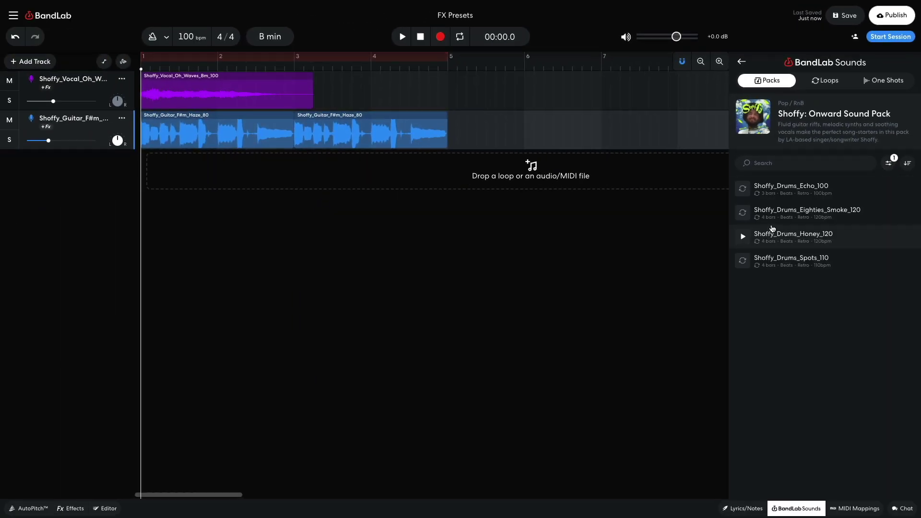
{"action": "left_click_drag", "start_coordinate": [787, 214], "coordinate": [185, 174]}
Move the drum clip to bar 1, set its track to about -3.8 dB, then play and stop.
{"action": "left_click_drag", "start_coordinate": [247, 174], "coordinate": [205, 175]}
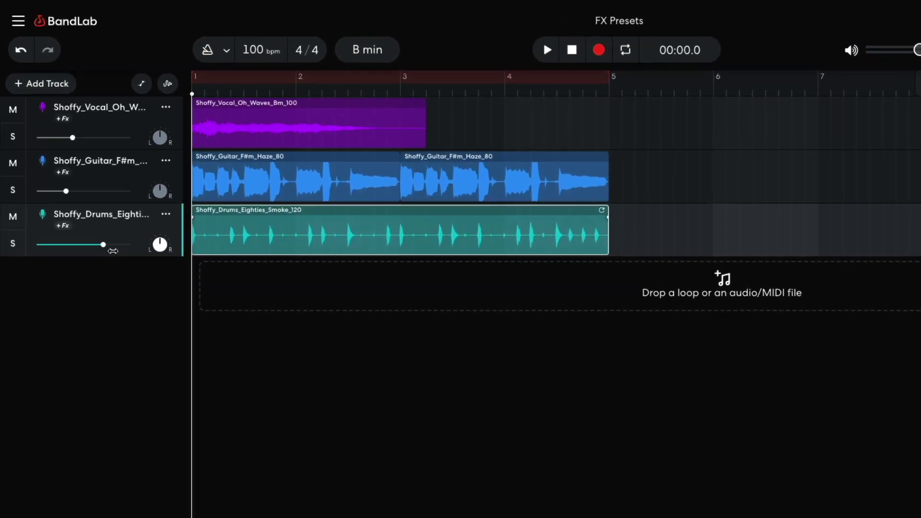
{"action": "left_click_drag", "start_coordinate": [76, 180], "coordinate": [65, 181]}
{"action": "left_click_drag", "start_coordinate": [93, 254], "coordinate": [93, 254]}
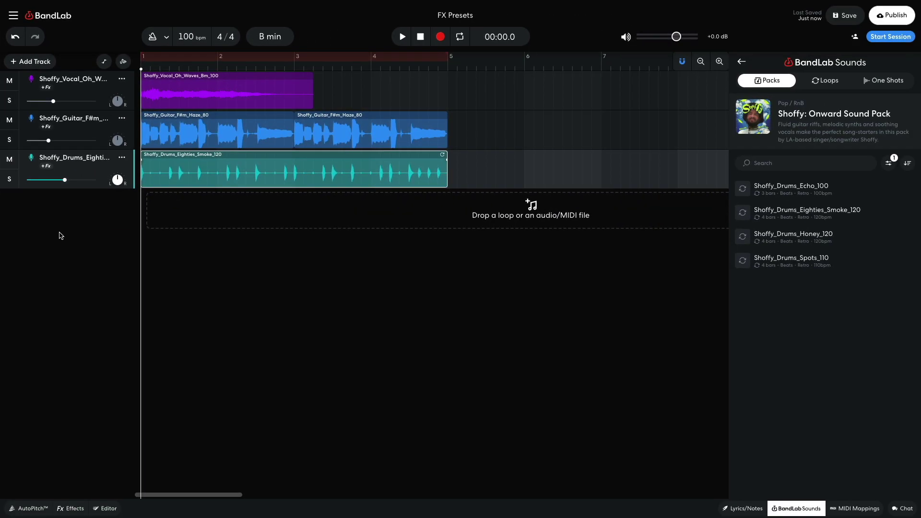
{"action": "key", "text": "space"}
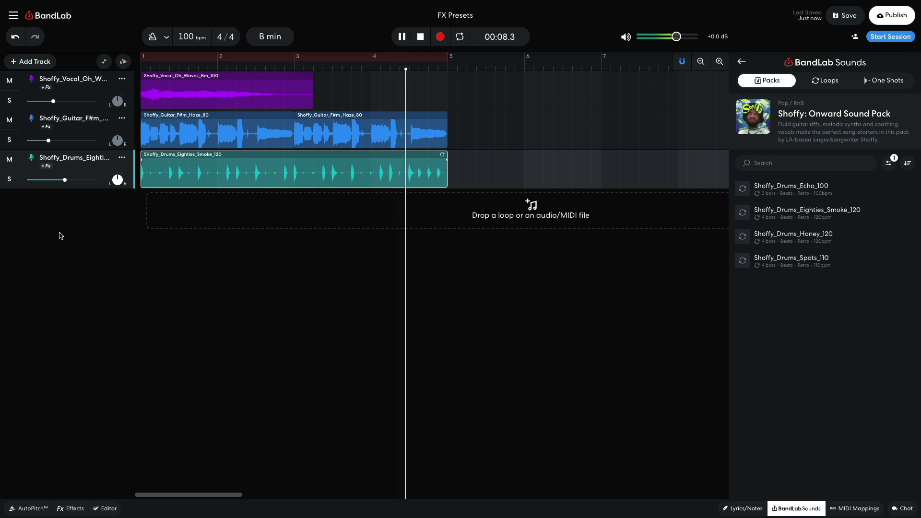
{"action": "key", "text": "space"}
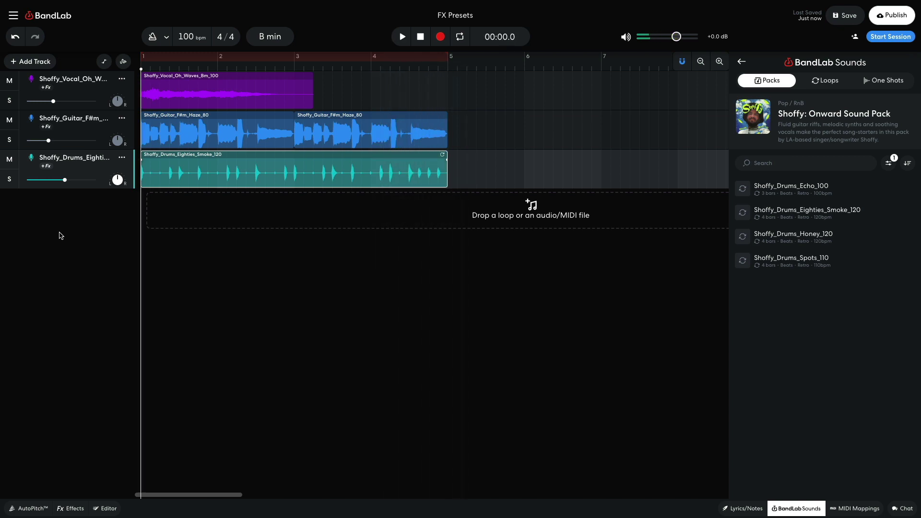
Add an instrument track playing Electric Basses > '62 P-Bass and lower it to about -7.2 dB.
{"action": "key", "text": "b"}
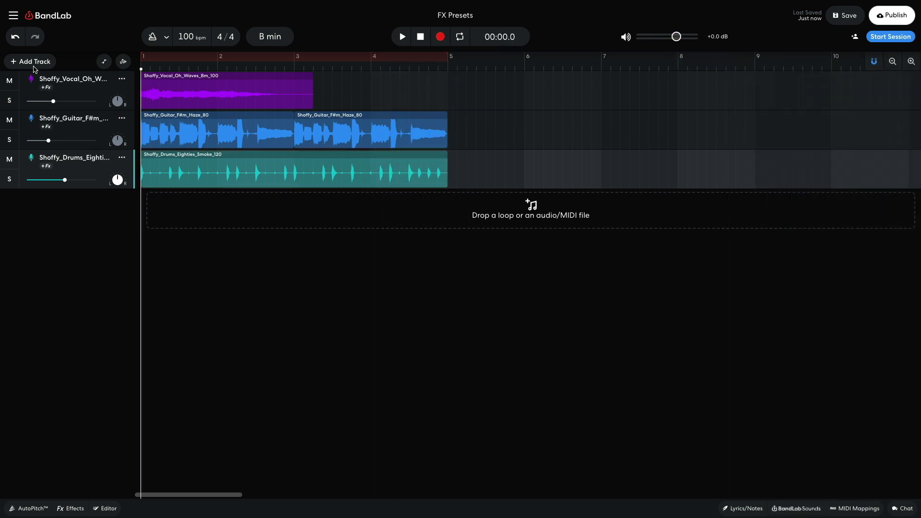
{"action": "left_click", "coordinate": [32, 63]}
{"action": "left_click", "coordinate": [56, 149]}
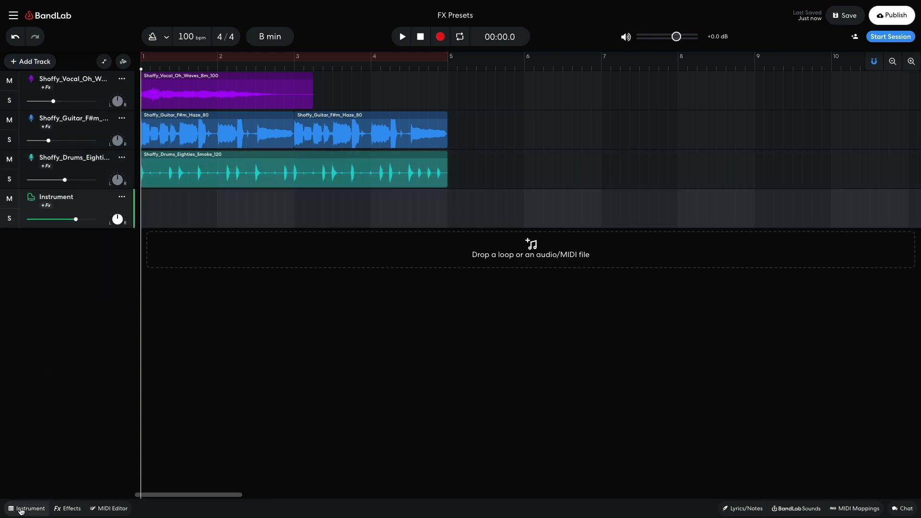
{"action": "left_click", "coordinate": [21, 509]}
{"action": "left_click", "coordinate": [56, 393]}
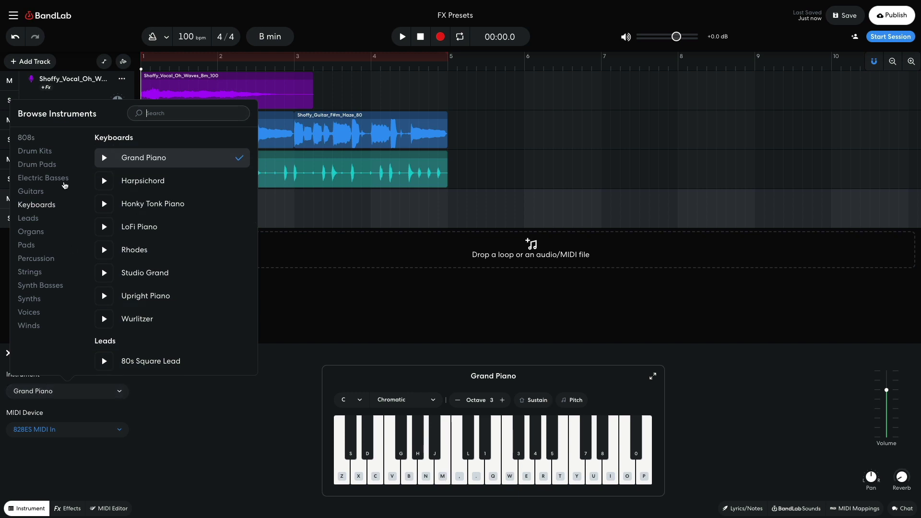
{"action": "left_click", "coordinate": [64, 184]}
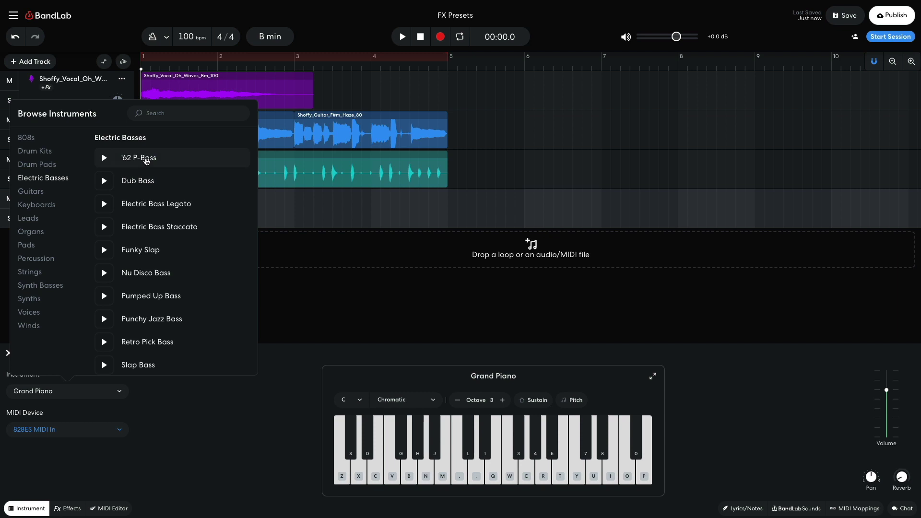
{"action": "left_click", "coordinate": [146, 162]}
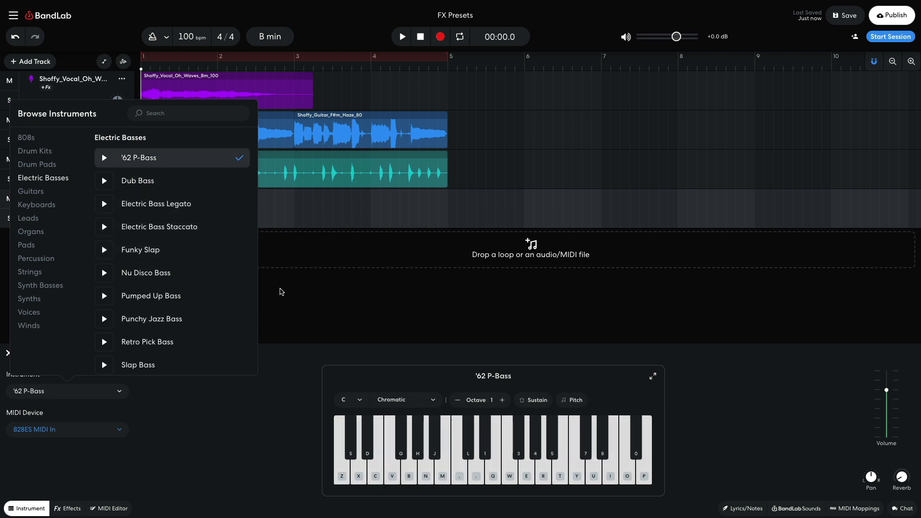
{"action": "left_click", "coordinate": [282, 291]}
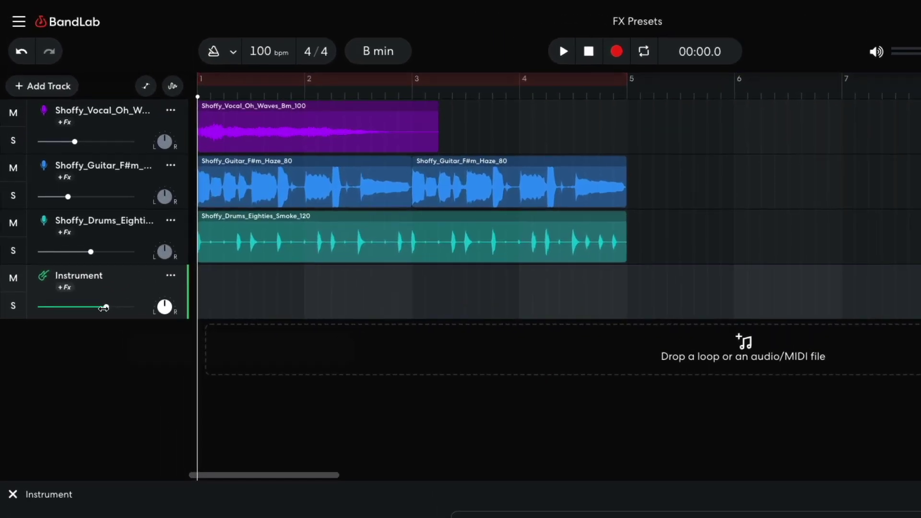
{"action": "left_click_drag", "start_coordinate": [104, 308], "coordinate": [82, 307]}
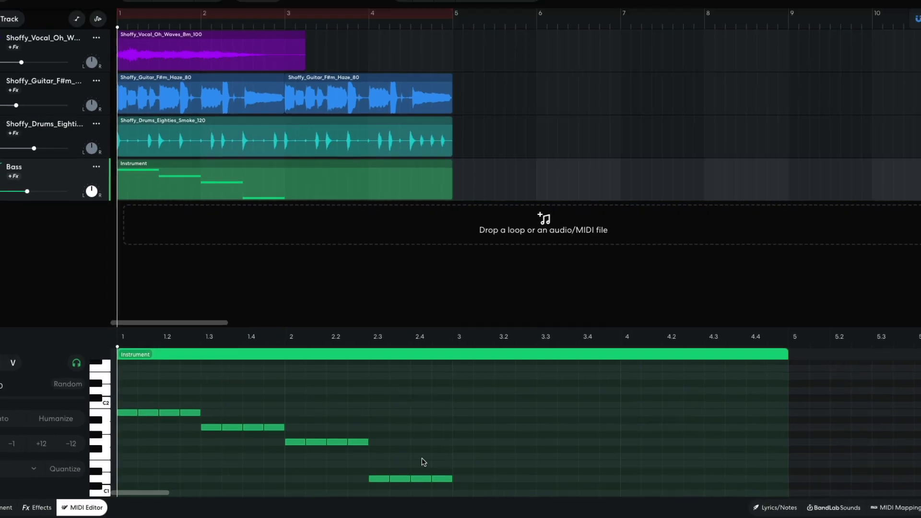
Duplicate all the bass notes two bars later so the line runs to bar 5, then play.
{"action": "key", "text": "space"}
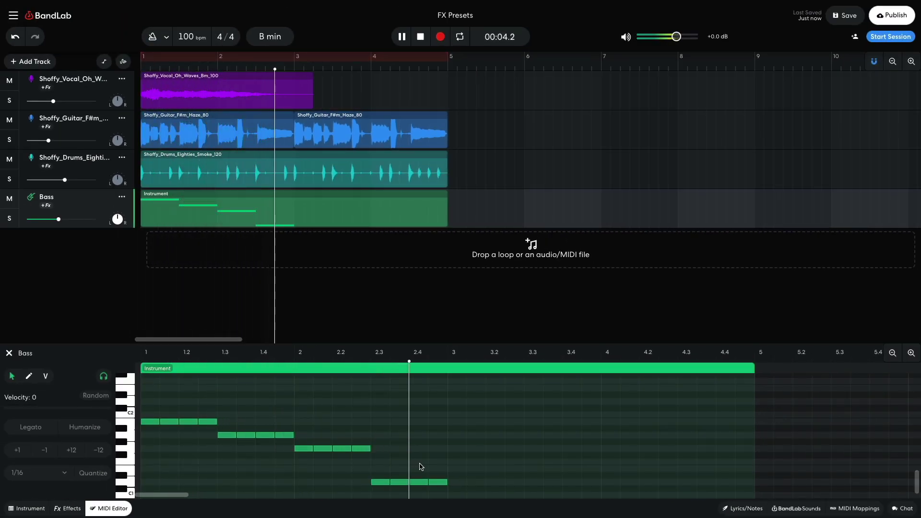
{"action": "key", "text": "space"}
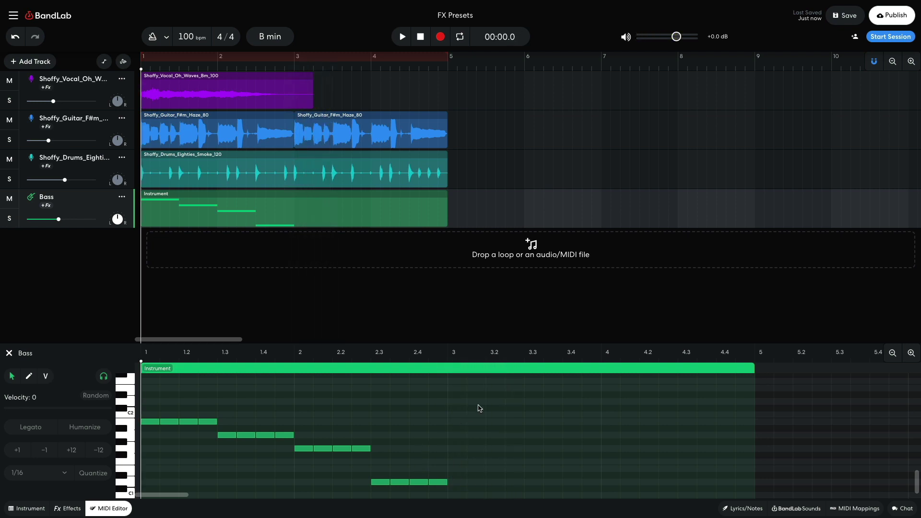
{"action": "left_click_drag", "start_coordinate": [508, 389], "coordinate": [154, 492]}
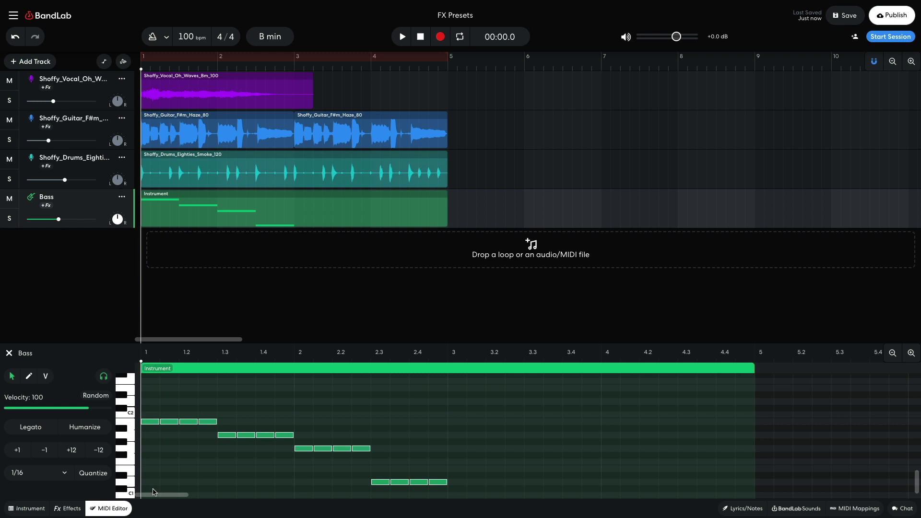
{"action": "left_click_drag", "start_coordinate": [150, 424], "coordinate": [455, 426]}
{"action": "left_click_drag", "start_coordinate": [719, 452], "coordinate": [724, 427]}
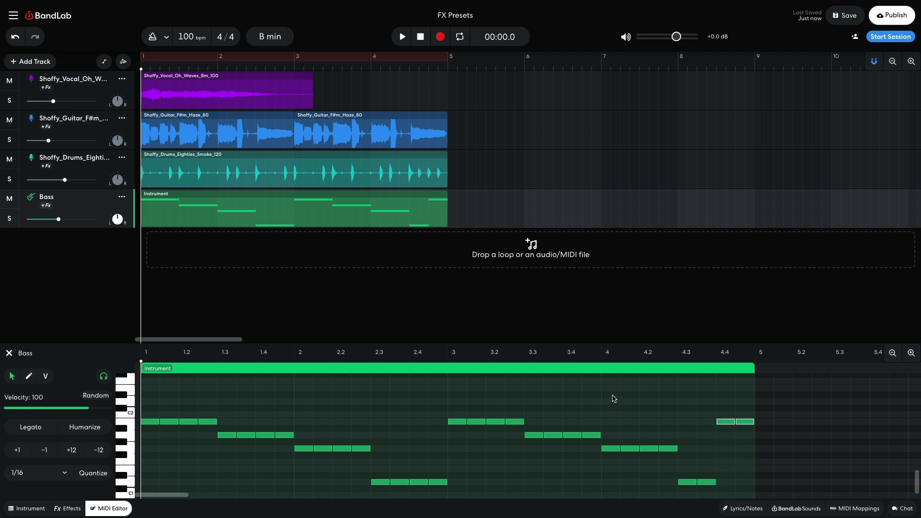
{"action": "key", "text": "space"}
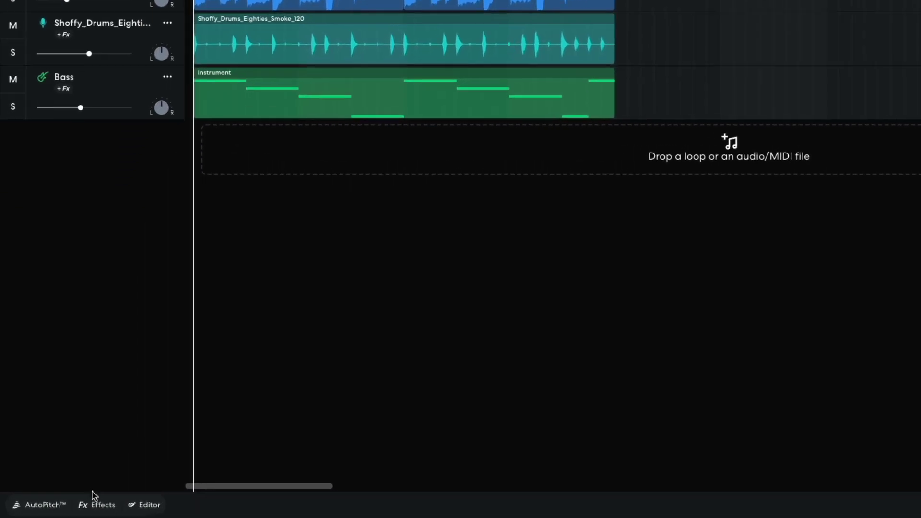
Apply the Vocals > 70s Ballad Fx preset to the vocal track and audition it.
{"action": "left_click", "coordinate": [64, 507]}
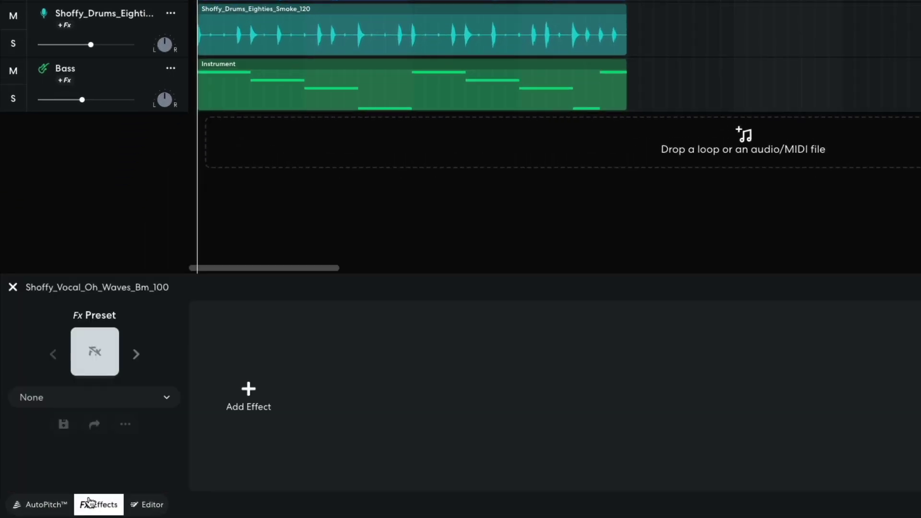
{"action": "left_click", "coordinate": [97, 355]}
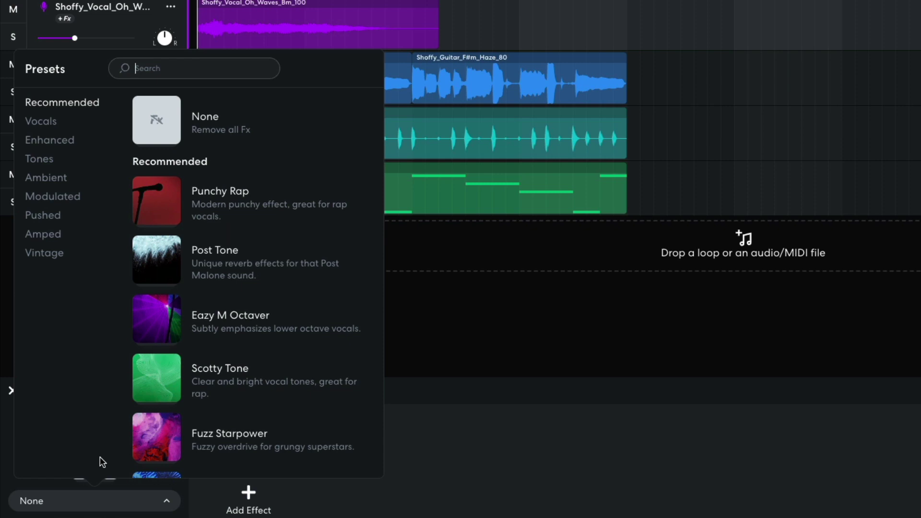
{"action": "left_click", "coordinate": [43, 124]}
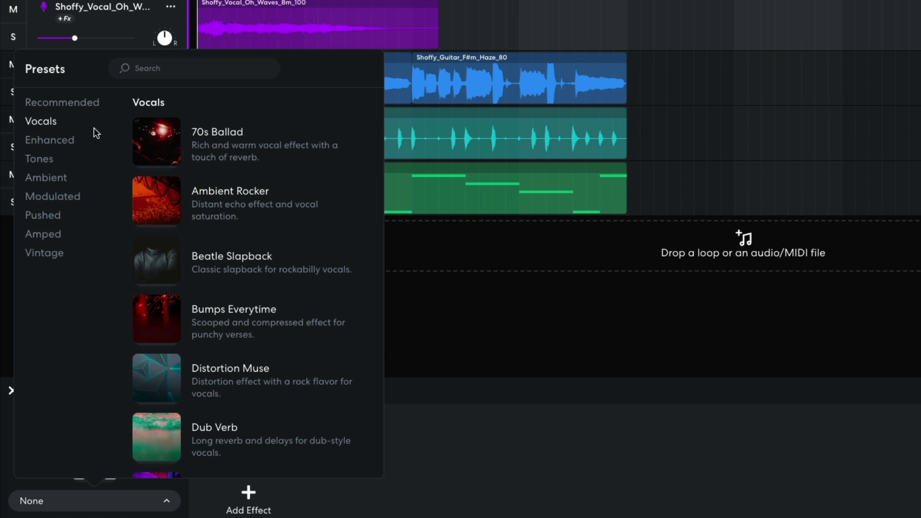
{"action": "left_click", "coordinate": [154, 137]}
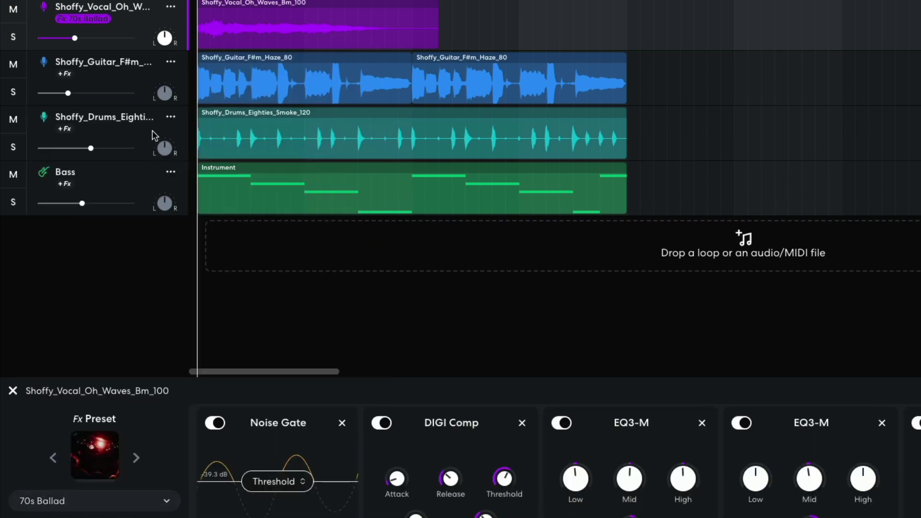
{"action": "key", "text": "space"}
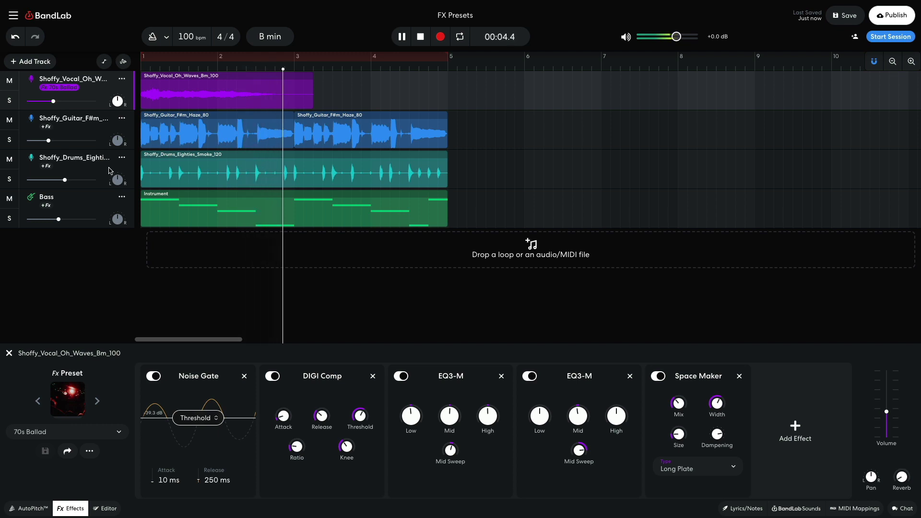
{"action": "key", "text": "space"}
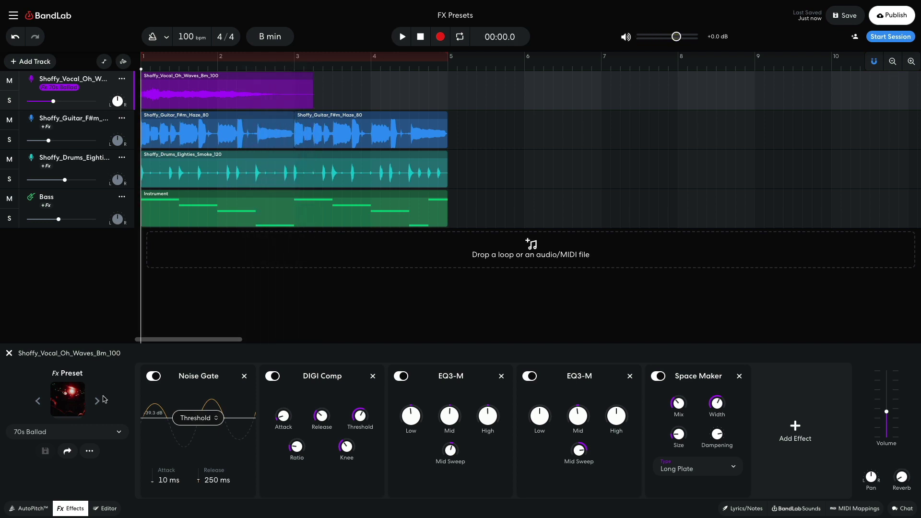
Step through the Ambient Rocker preset to Beatle Slapback, auditioning each on the vocal.
{"action": "left_click", "coordinate": [97, 401]}
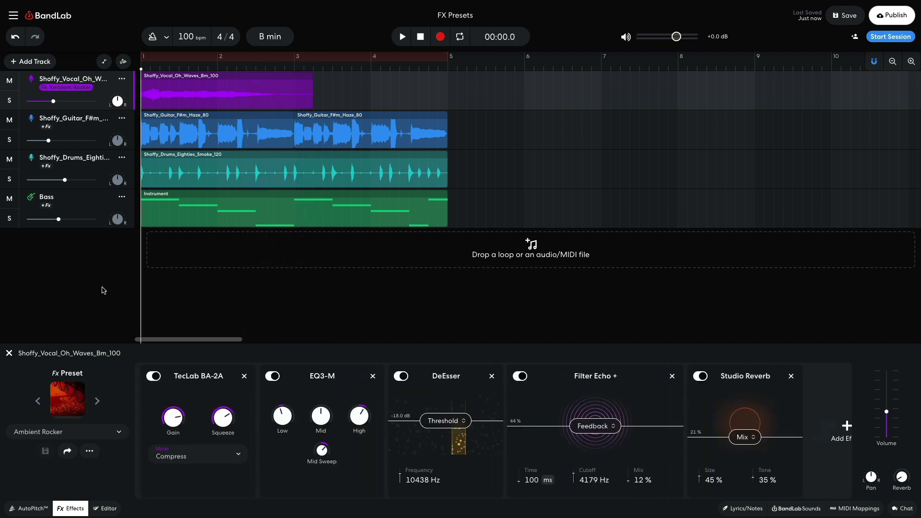
{"action": "key", "text": "space"}
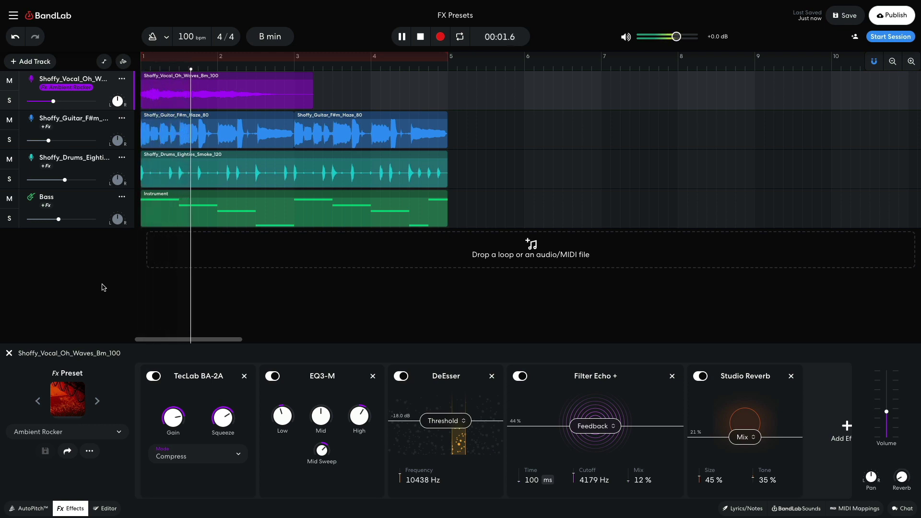
{"action": "key", "text": "space"}
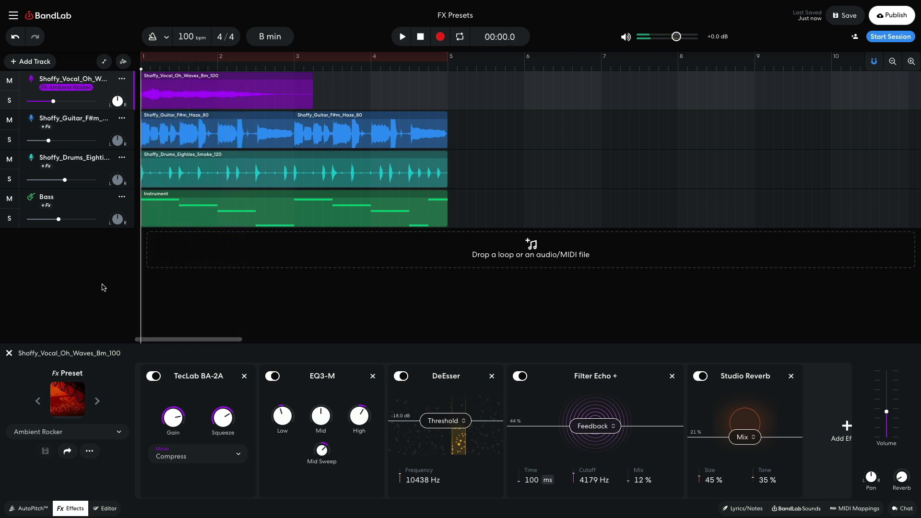
{"action": "left_click", "coordinate": [98, 402]}
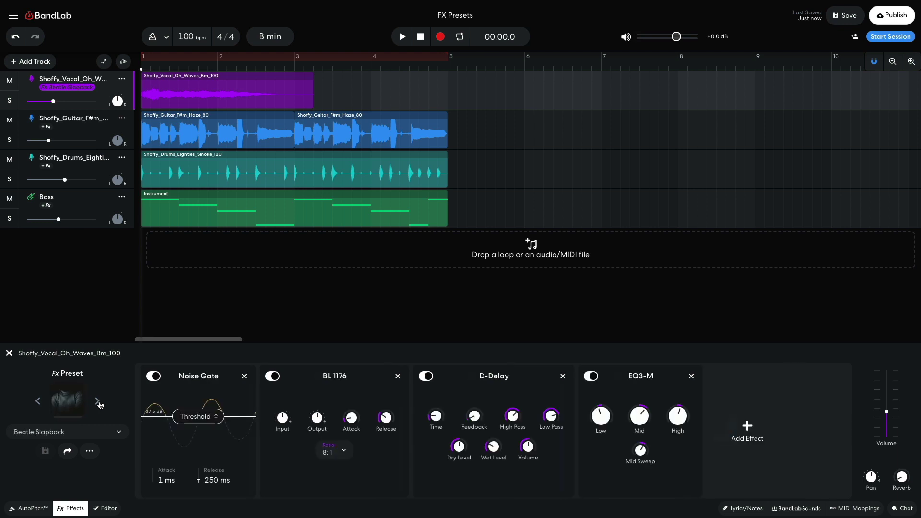
{"action": "key", "text": "space"}
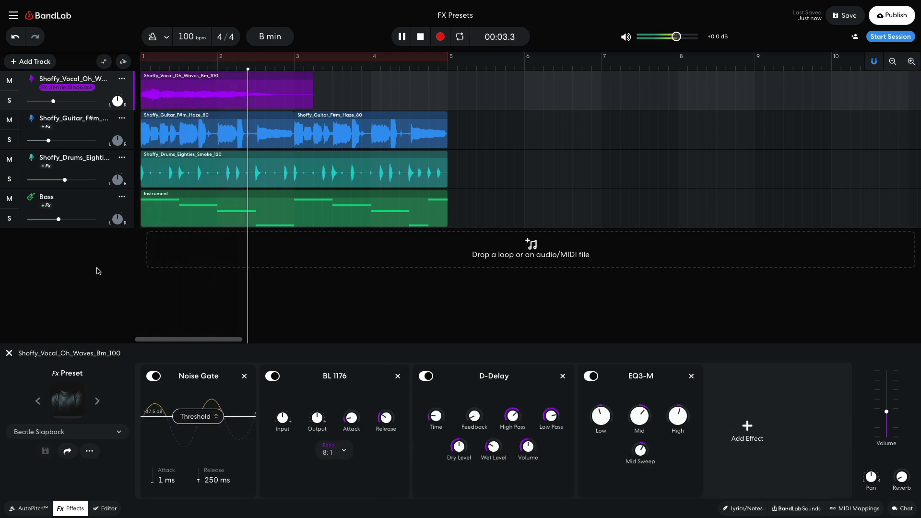
{"action": "key", "text": "space"}
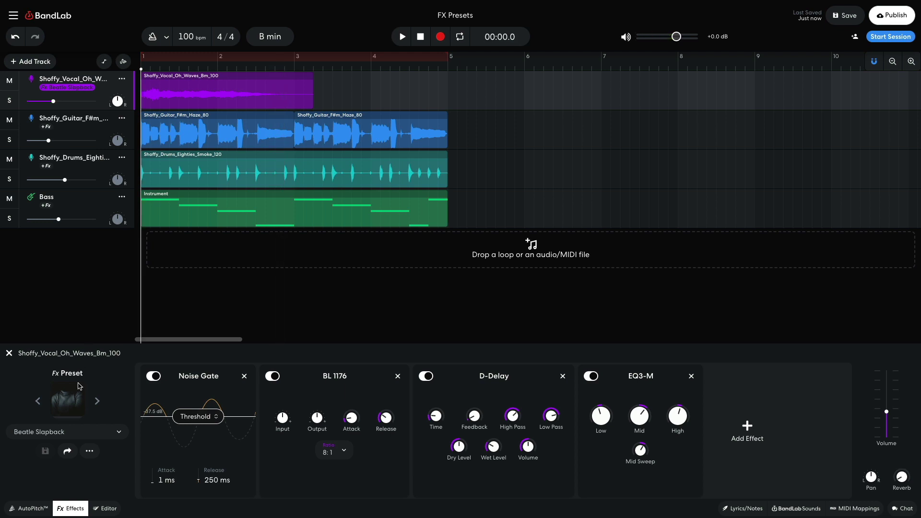
Switch the vocal's Fx preset to Sky Sound from the Vocals list and audition it.
{"action": "left_click", "coordinate": [78, 399]}
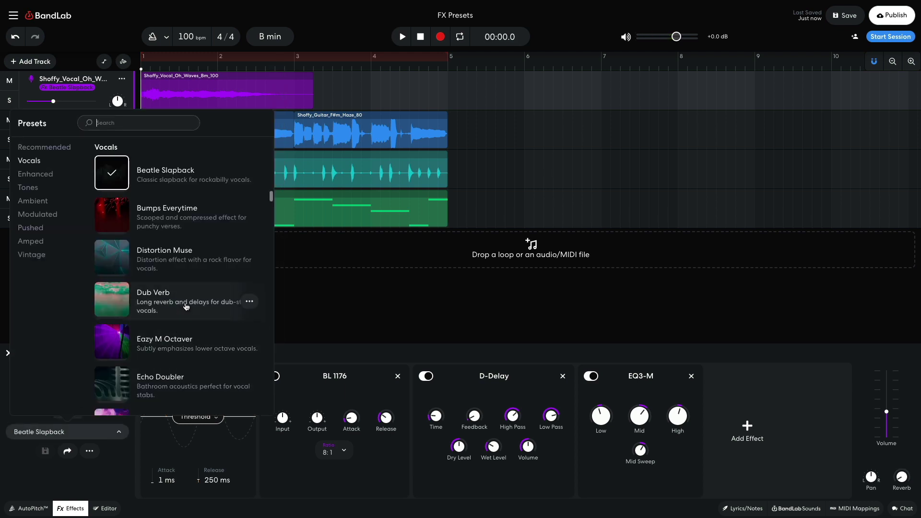
{"action": "scroll", "coordinate": [185, 304], "scroll_direction": "down", "scroll_amount": 3}
{"action": "scroll", "coordinate": [187, 306], "scroll_direction": "down", "scroll_amount": 5}
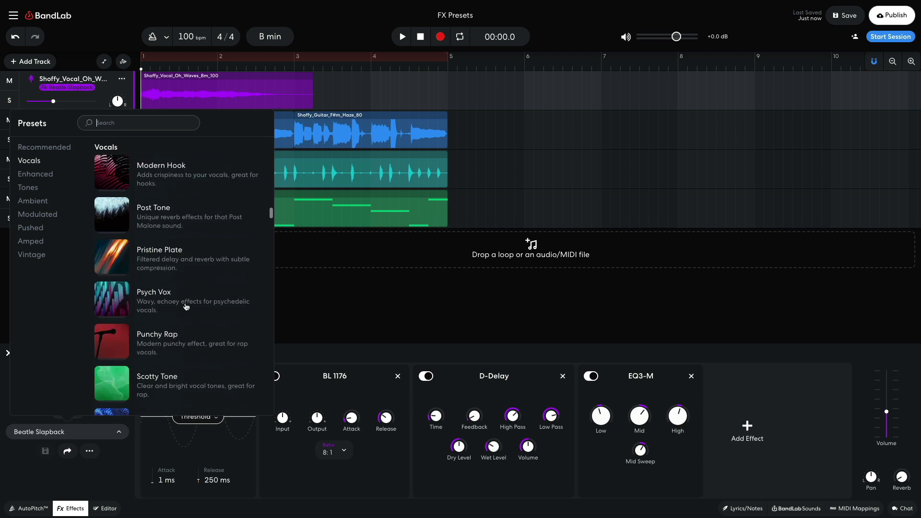
{"action": "scroll", "coordinate": [186, 306], "scroll_direction": "down", "scroll_amount": 3}
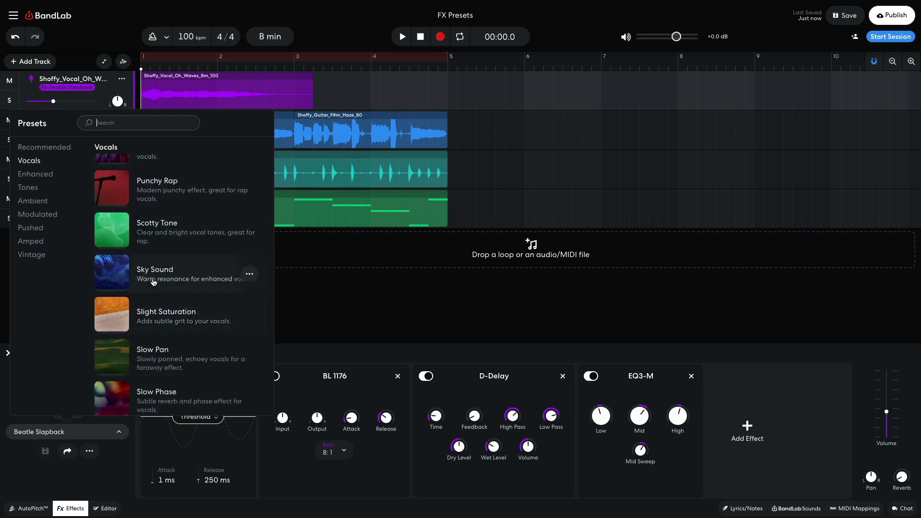
{"action": "left_click", "coordinate": [153, 278]}
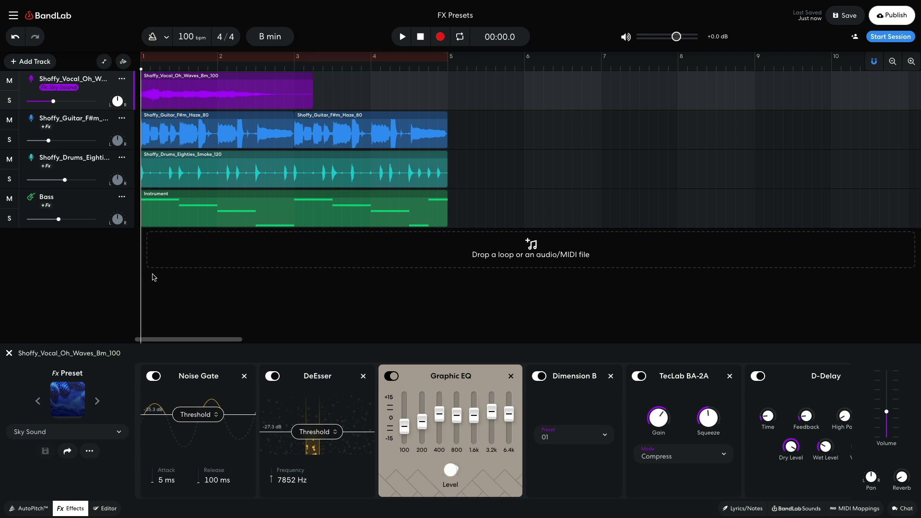
{"action": "key", "text": "space"}
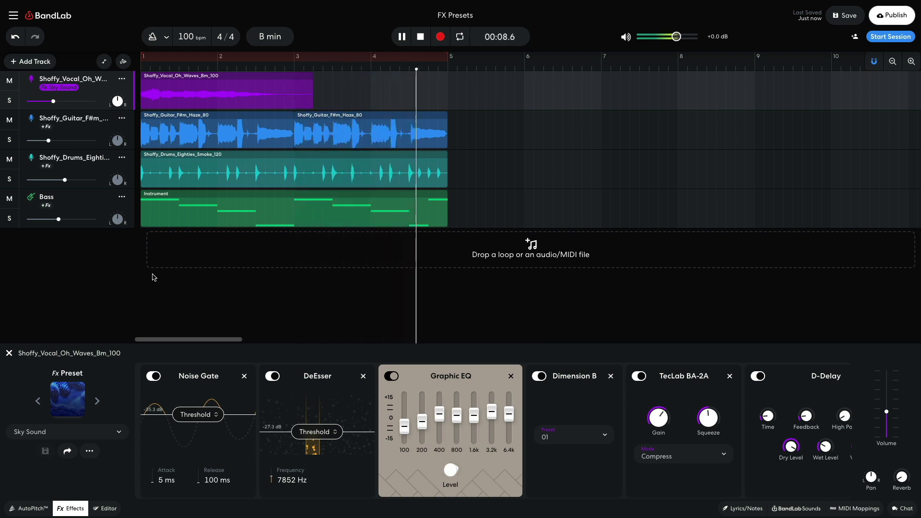
Give the guitar track the Ambient > Bright Auditorium Fx preset and play it back.
{"action": "left_click", "coordinate": [153, 277]}
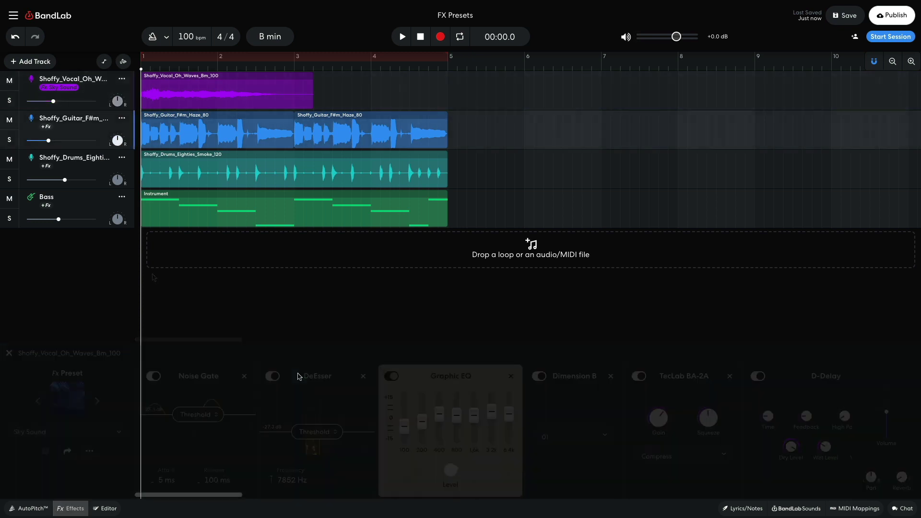
{"action": "left_click", "coordinate": [72, 509]}
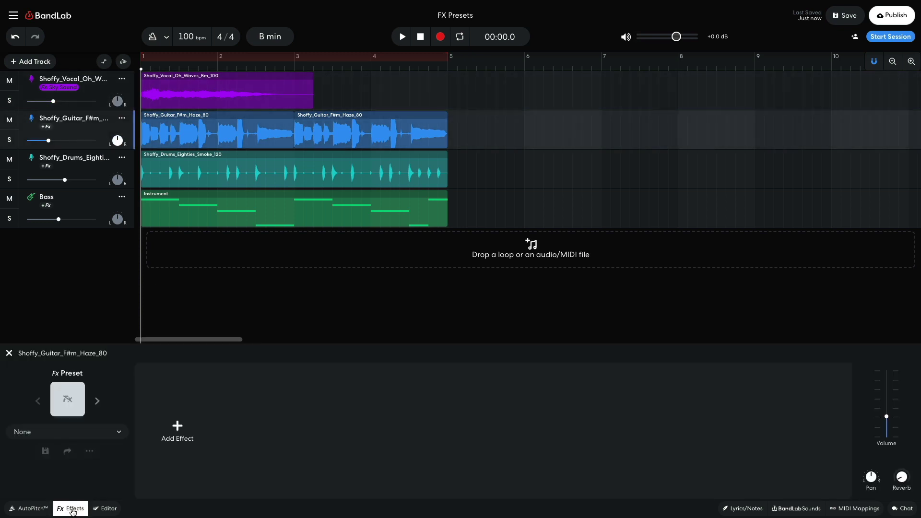
{"action": "left_click", "coordinate": [68, 399]}
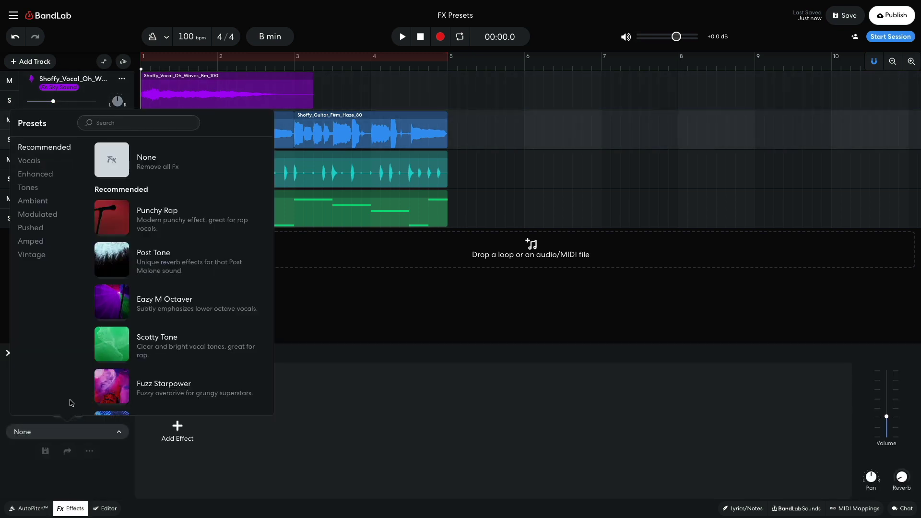
{"action": "left_click", "coordinate": [43, 204]}
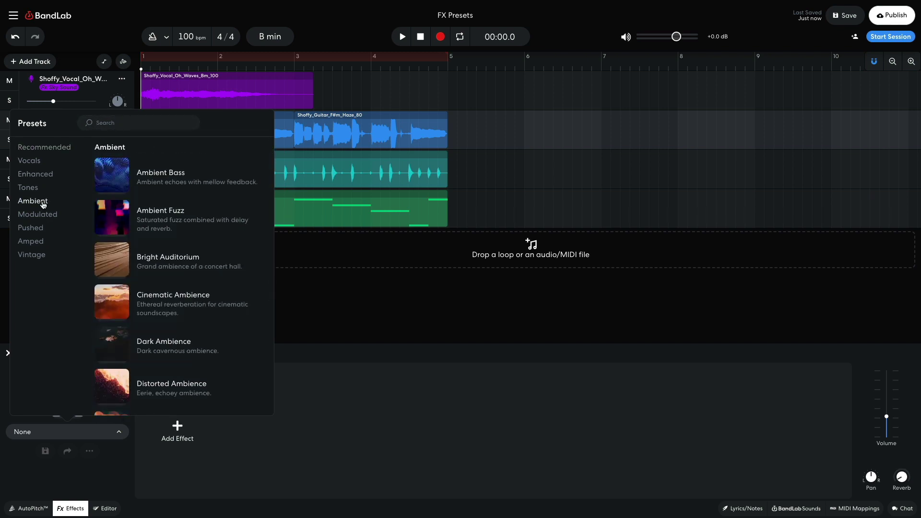
{"action": "left_click", "coordinate": [239, 260]}
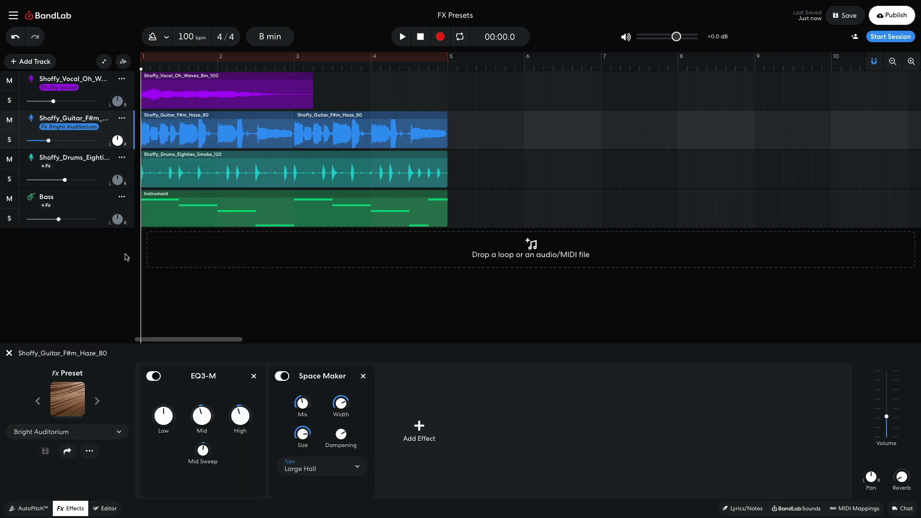
{"action": "key", "text": "space"}
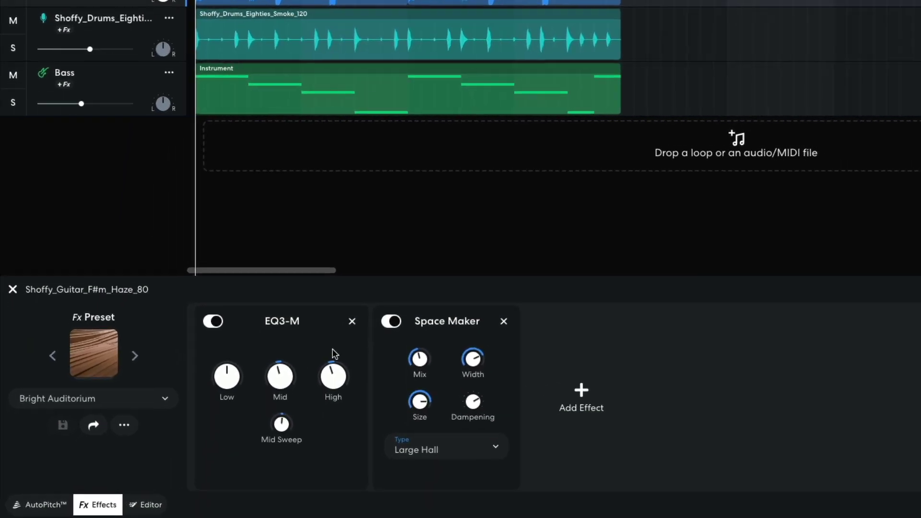
Lower the guitar's Space Maker size to 4.3 so Bright Auditorium shows edited, then play it back.
{"action": "left_click_drag", "start_coordinate": [303, 436], "coordinate": [304, 439]}
{"action": "left_click_drag", "start_coordinate": [423, 409], "coordinate": [408, 430]}
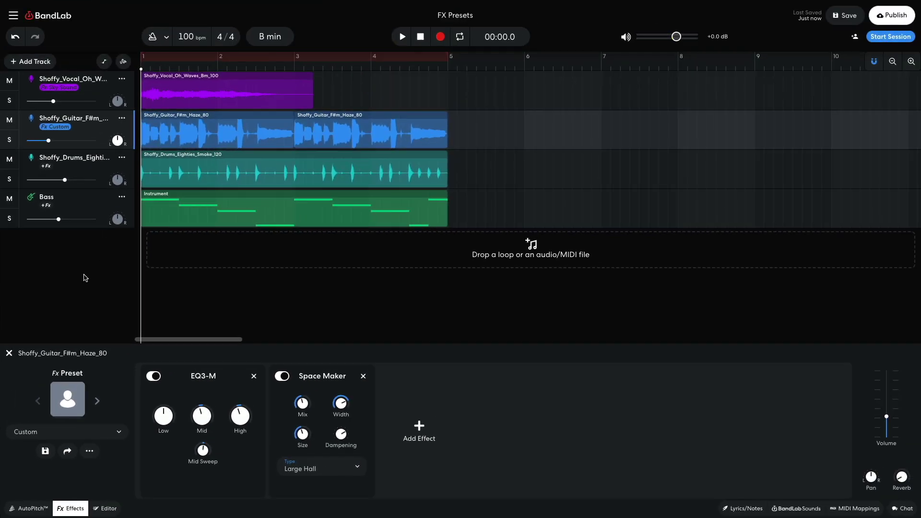
{"action": "key", "text": "space"}
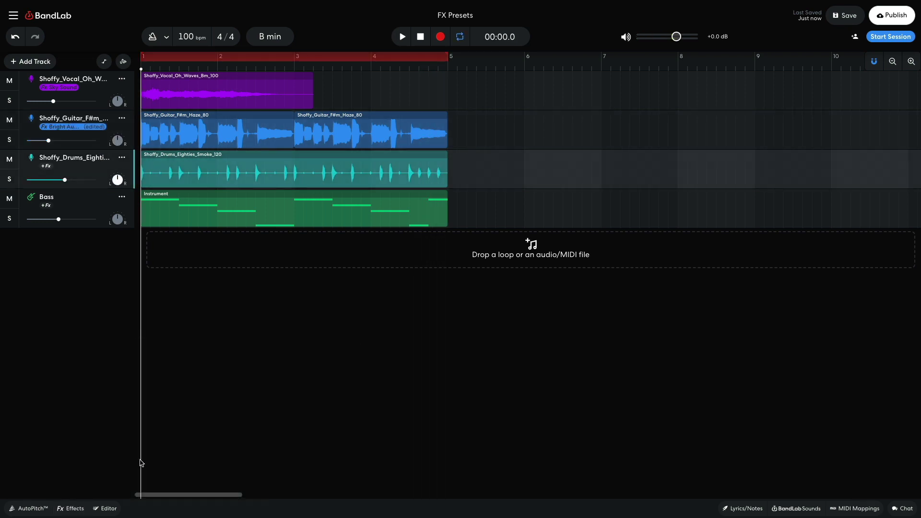
Apply the Enhanced > Large Studio Reverb preset to the drums track and play the project.
{"action": "left_click", "coordinate": [71, 507]}
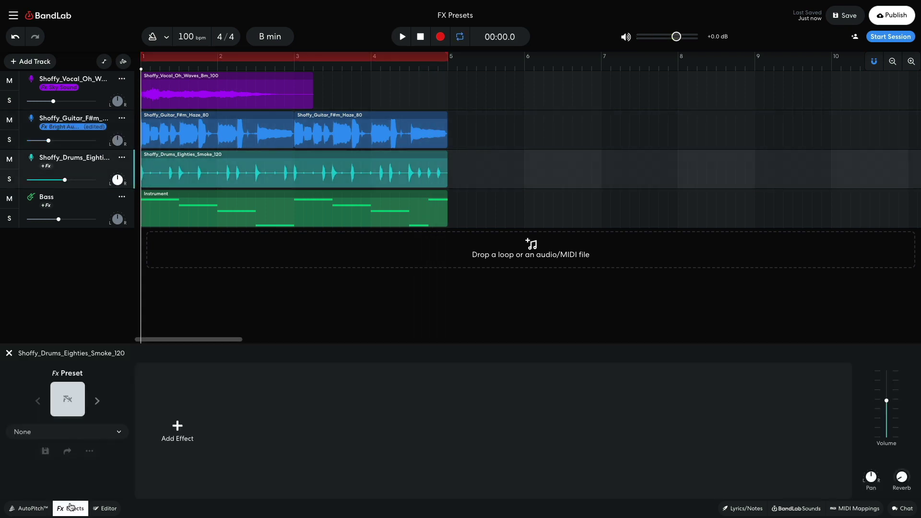
{"action": "left_click", "coordinate": [68, 399]}
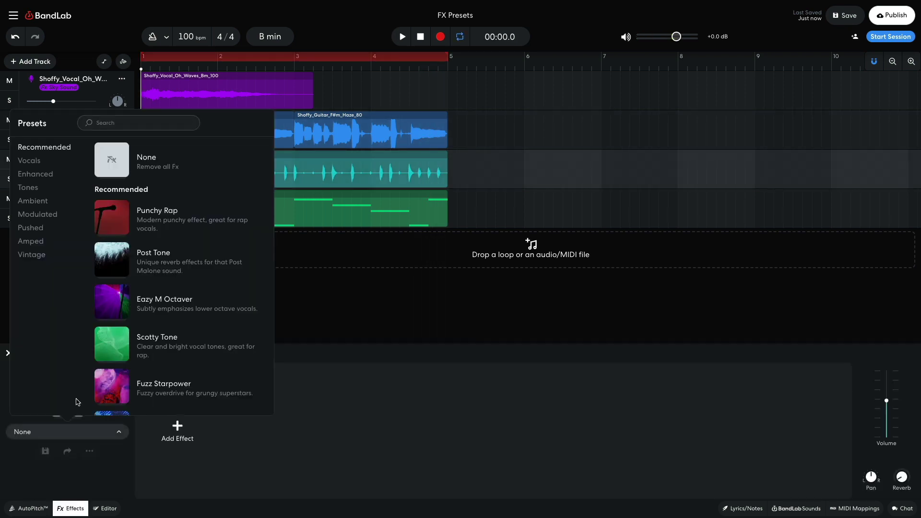
{"action": "left_click", "coordinate": [51, 174]}
{"action": "scroll", "coordinate": [211, 274], "scroll_direction": "down", "scroll_amount": 2}
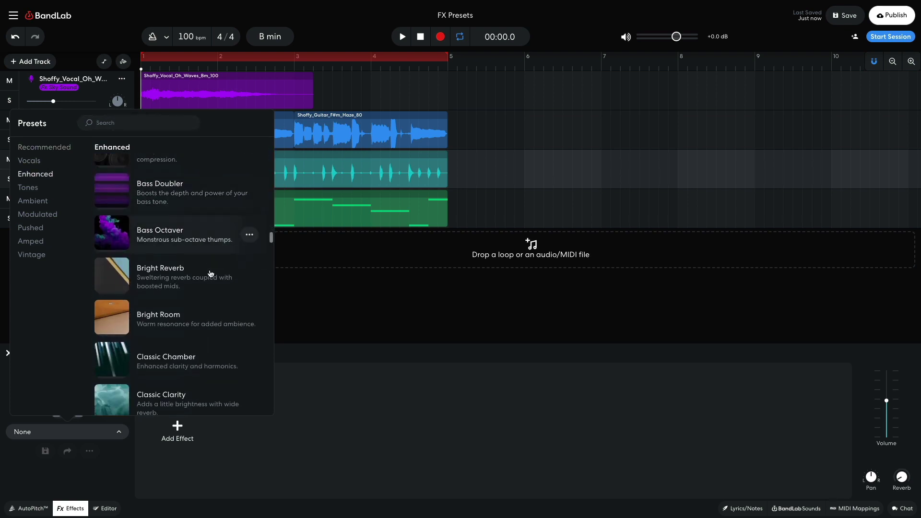
{"action": "scroll", "coordinate": [211, 273], "scroll_direction": "down", "scroll_amount": 7}
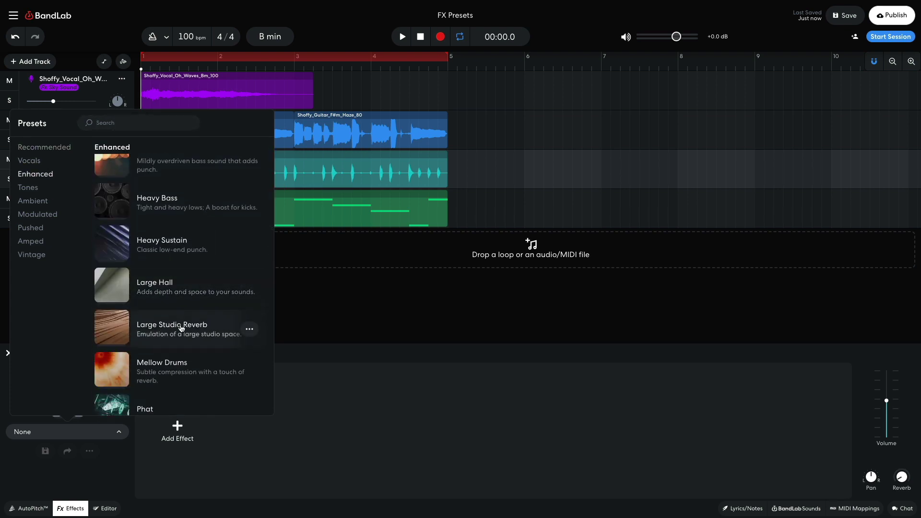
{"action": "left_click", "coordinate": [181, 328]}
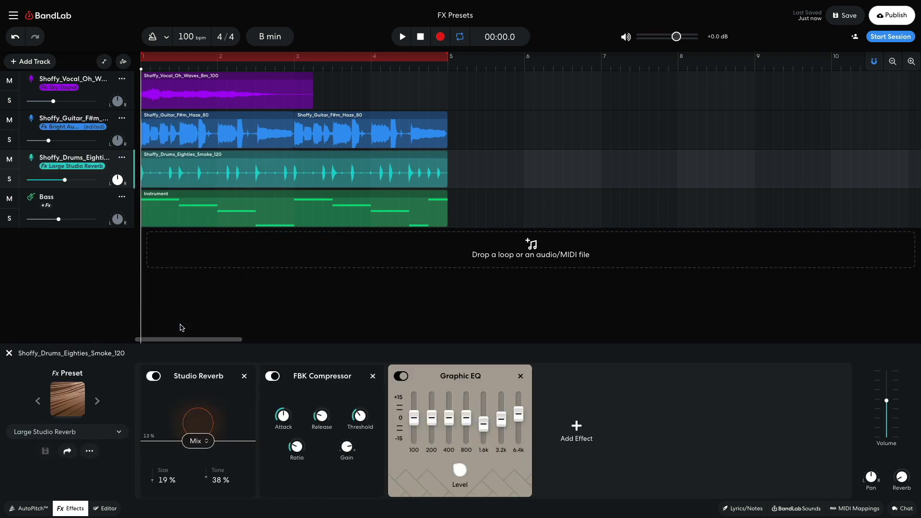
{"action": "key", "text": "space"}
Give the Bass track the Pushed > Overdrive Sustain preset (BL Driver, DIGI Comp) and play the project.
{"action": "left_click", "coordinate": [182, 327]}
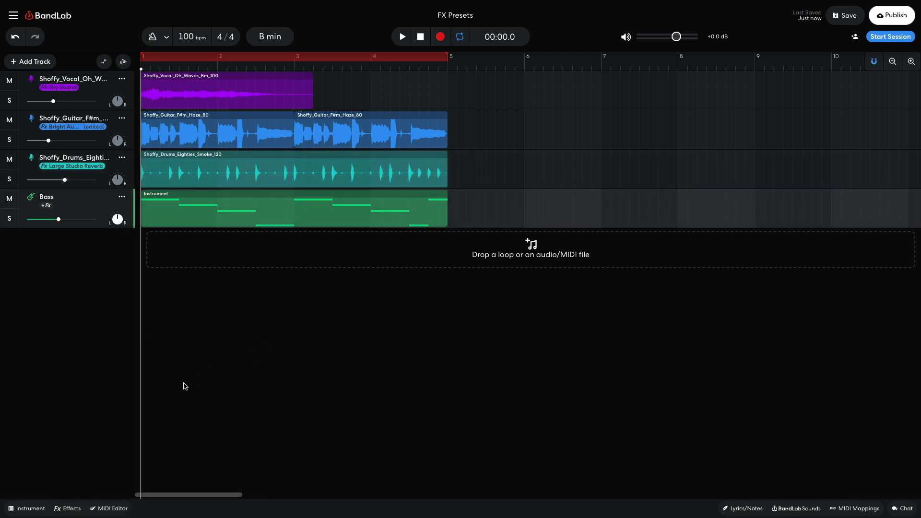
{"action": "left_click", "coordinate": [75, 507]}
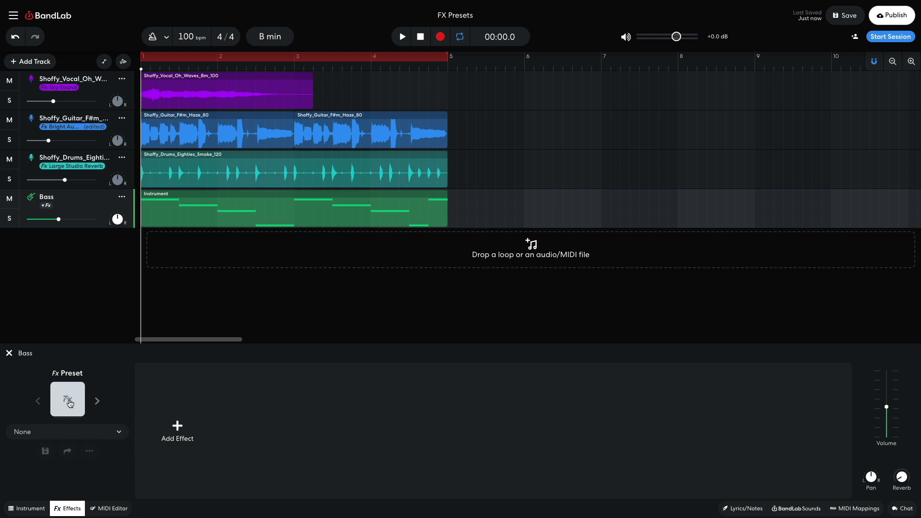
{"action": "left_click", "coordinate": [68, 400]}
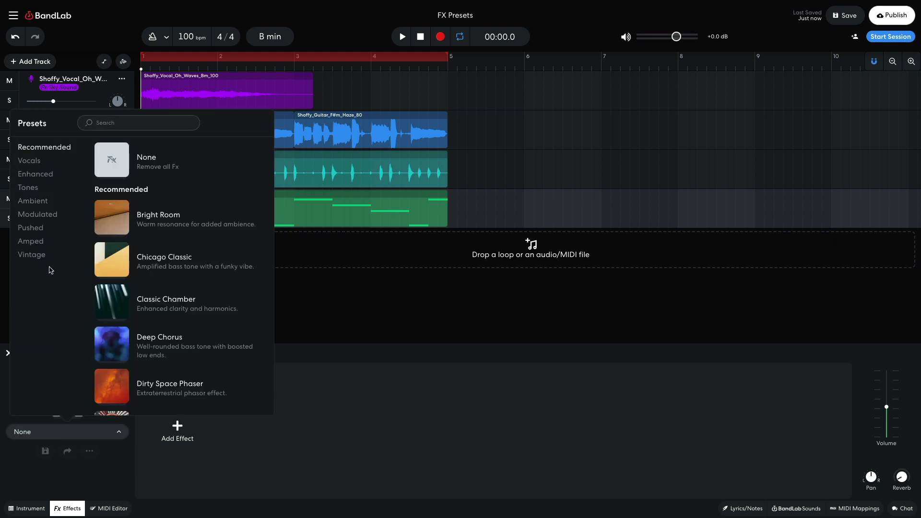
{"action": "left_click", "coordinate": [38, 228]}
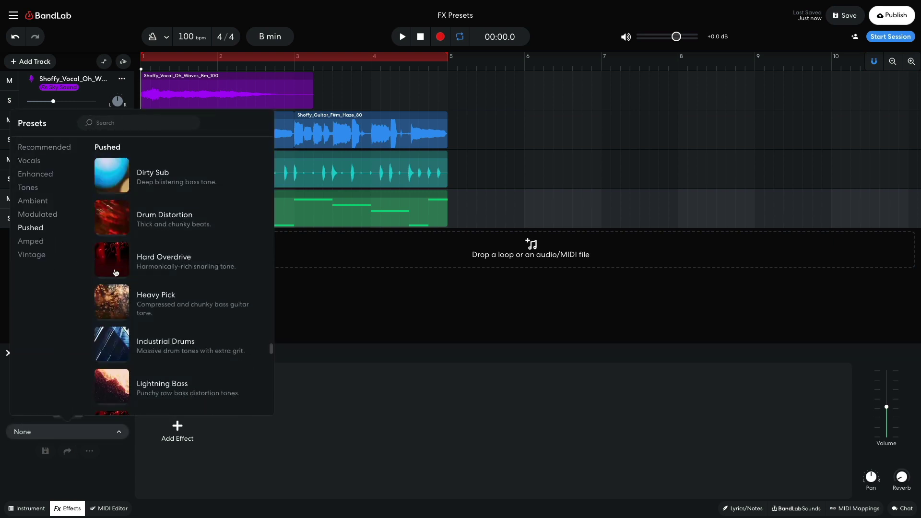
{"action": "scroll", "coordinate": [154, 295], "scroll_direction": "down", "scroll_amount": 2}
{"action": "scroll", "coordinate": [154, 295], "scroll_direction": "down", "scroll_amount": 1}
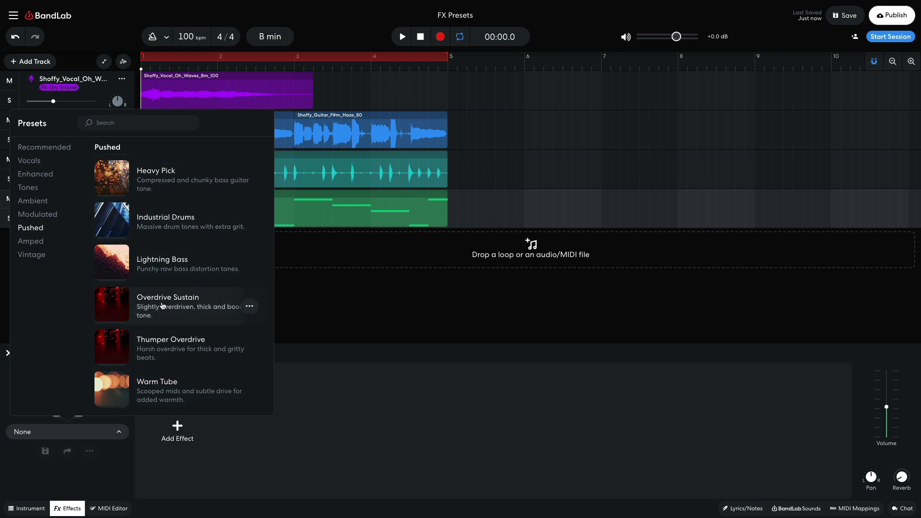
{"action": "left_click", "coordinate": [162, 305]}
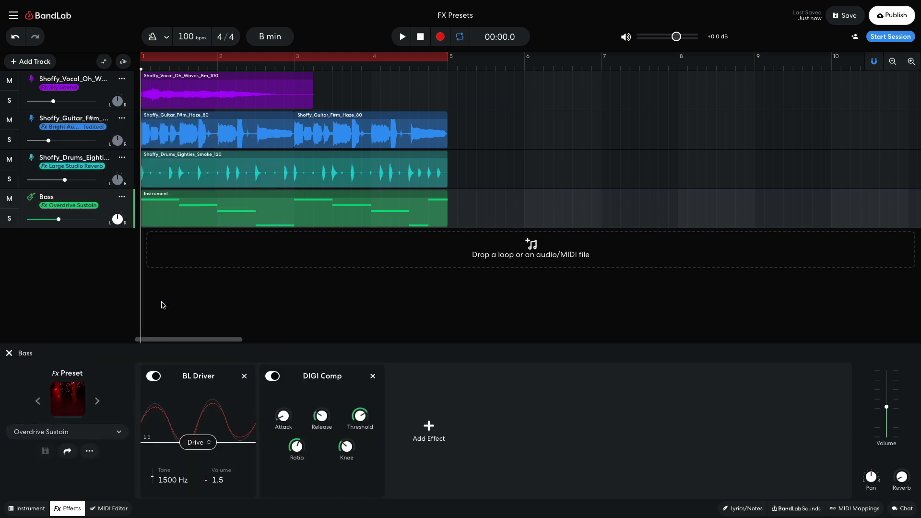
{"action": "key", "text": "space"}
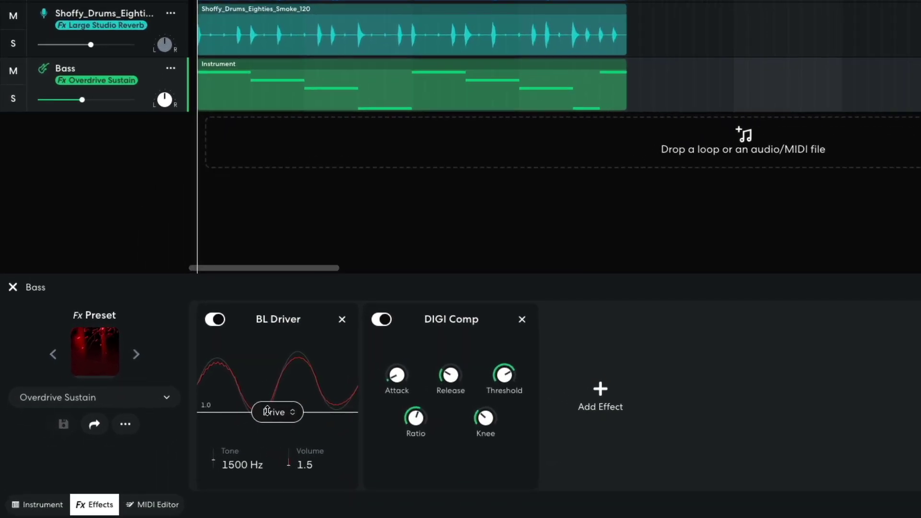
Drop the bass BL Driver drive to 0.8, making the preset Custom, and listen to the result.
{"action": "left_click_drag", "start_coordinate": [267, 411], "coordinate": [265, 418]}
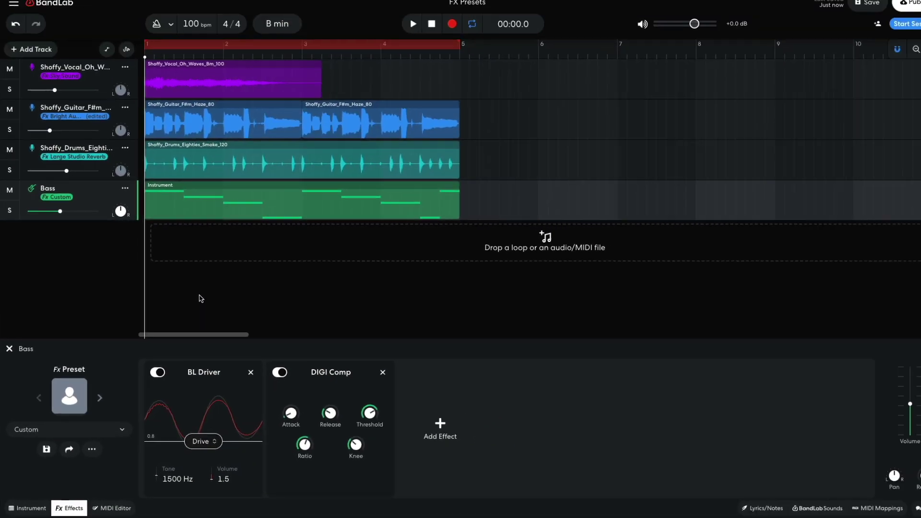
{"action": "key", "text": "space"}
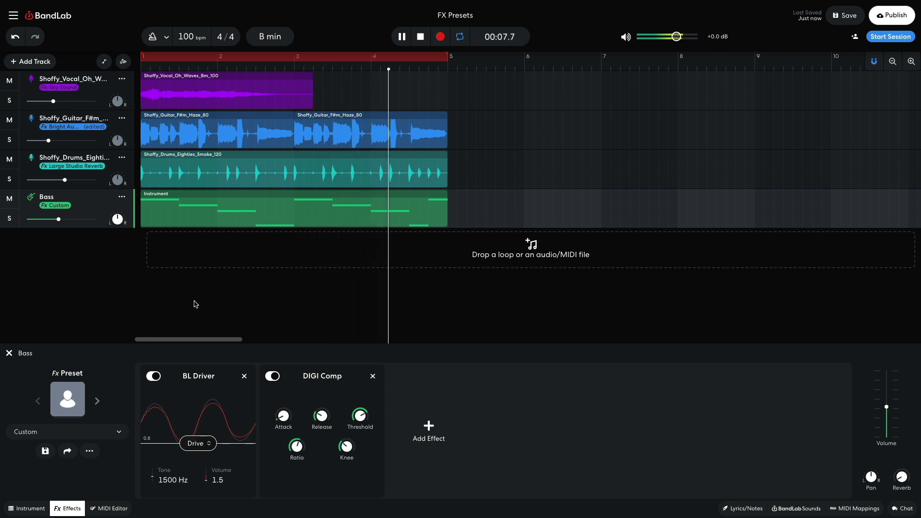
{"action": "key", "text": "space"}
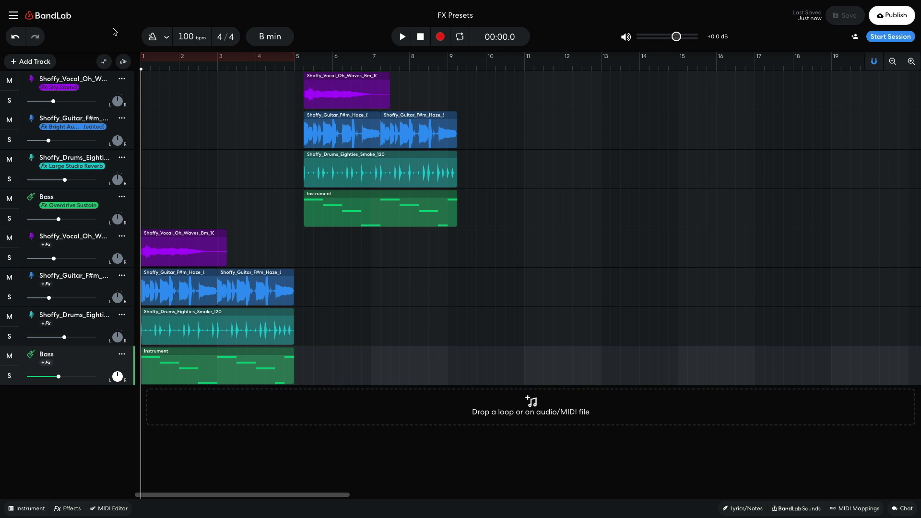
{"action": "key", "text": "space"}
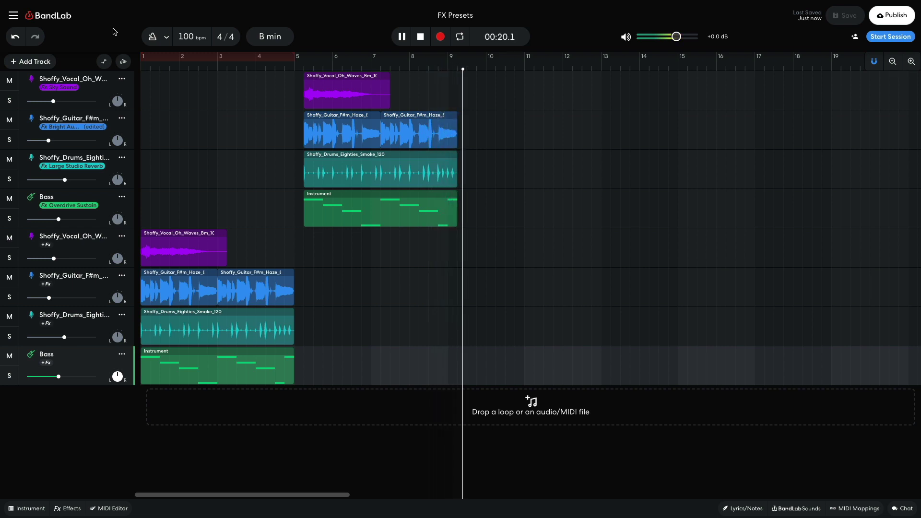
{"action": "key", "text": "space"}
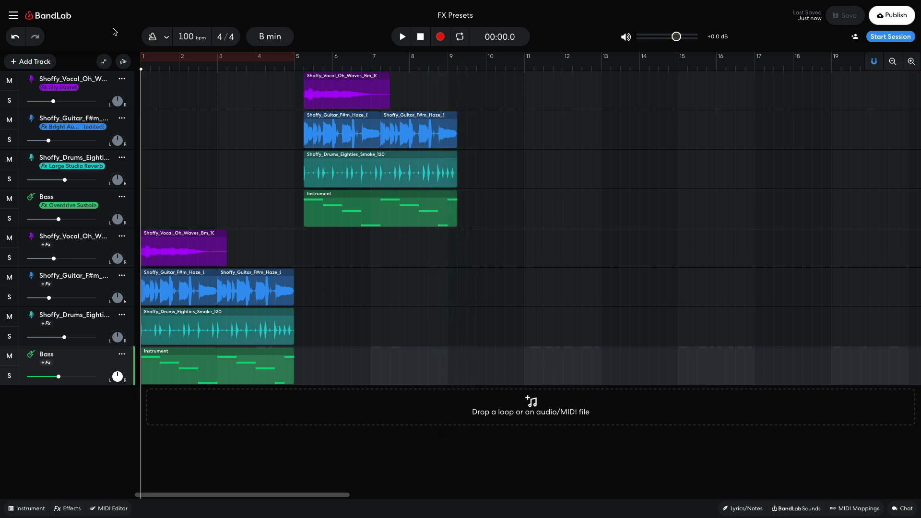